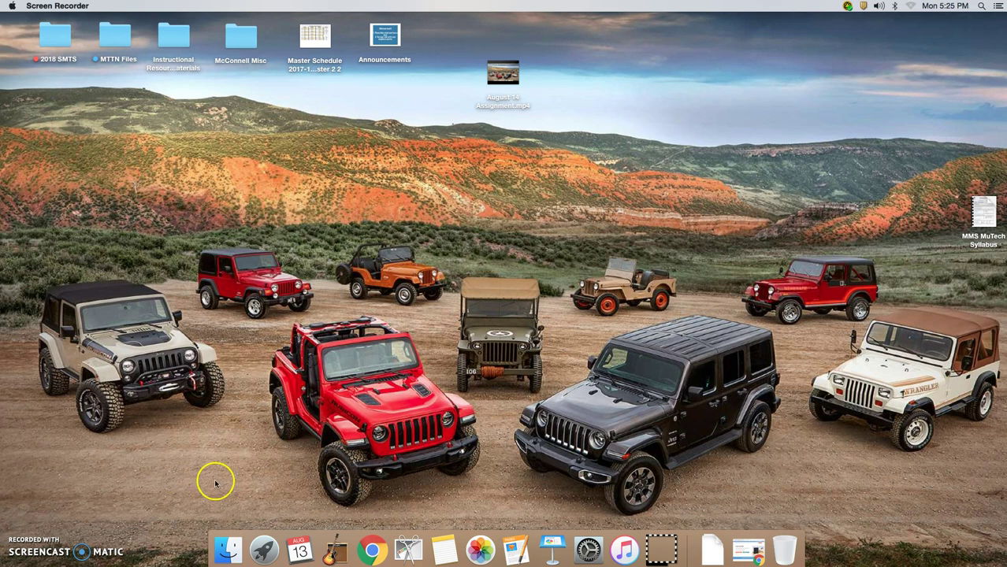
# Launch GarageBand and create a new project from the Empty Project template
pyautogui.click(339, 554)
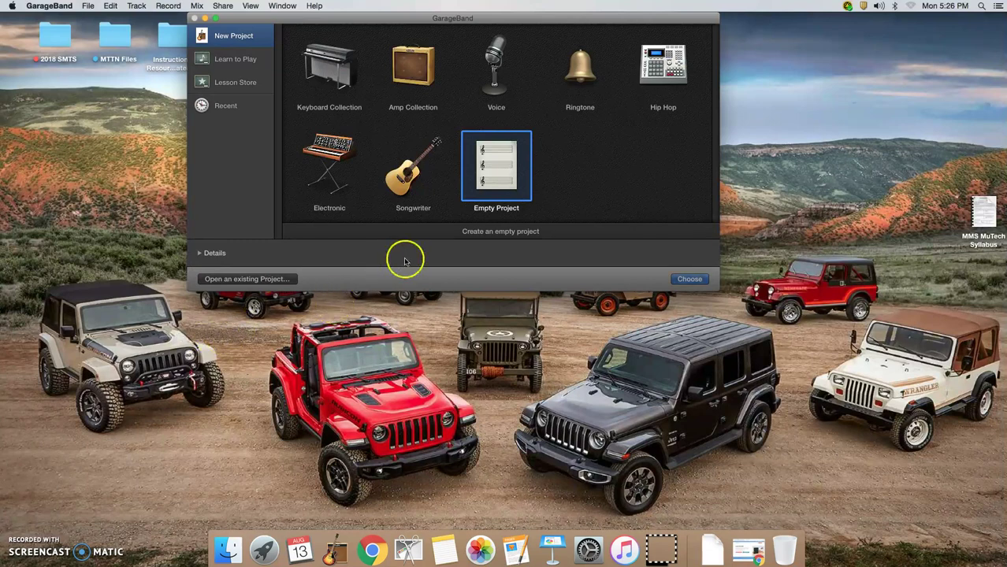
pyautogui.moveTo(397, 17); pyautogui.dragTo(394, 53)
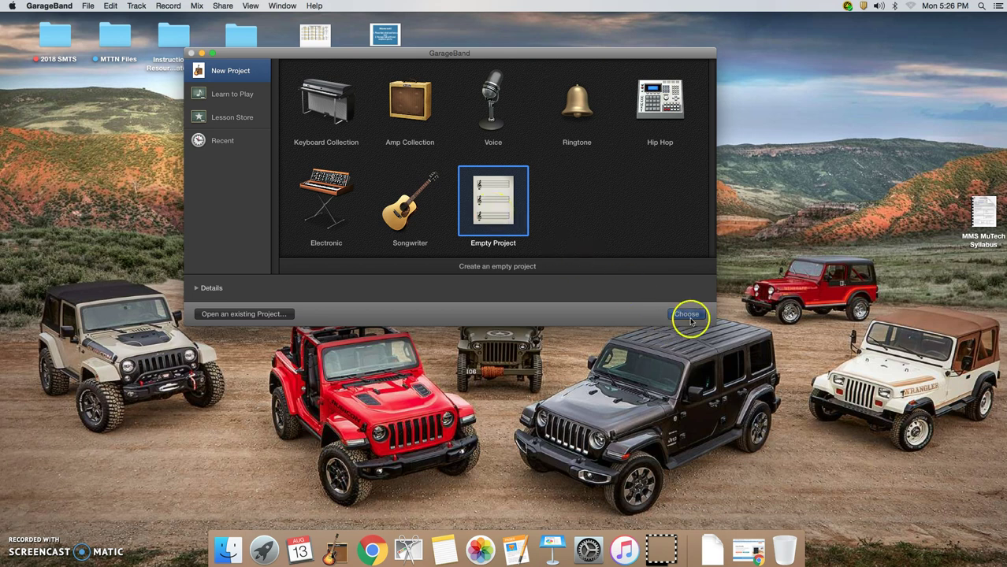
pyautogui.doubleClick(500, 213)
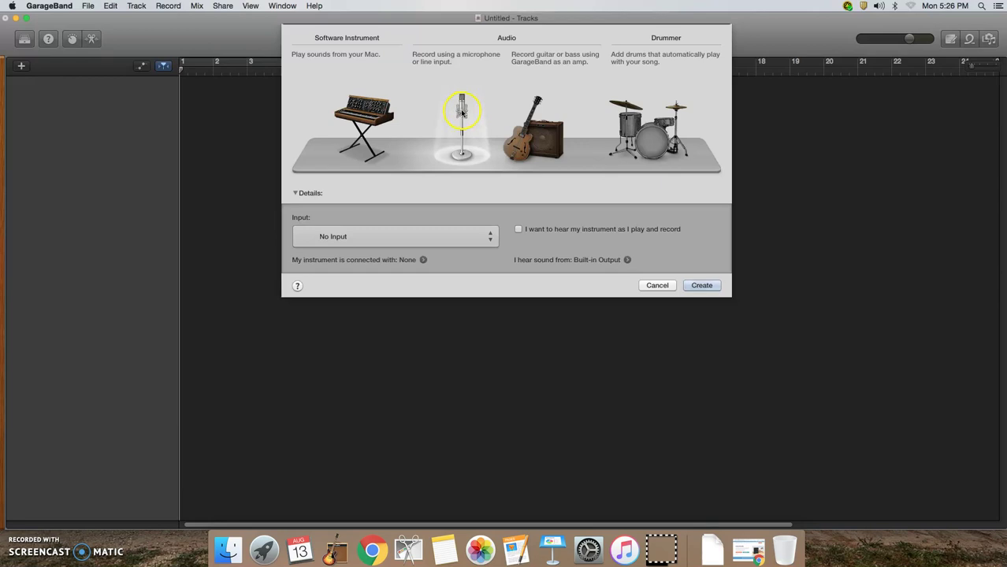
# Create an audio track for recording with a microphone or line input
pyautogui.click(533, 134)
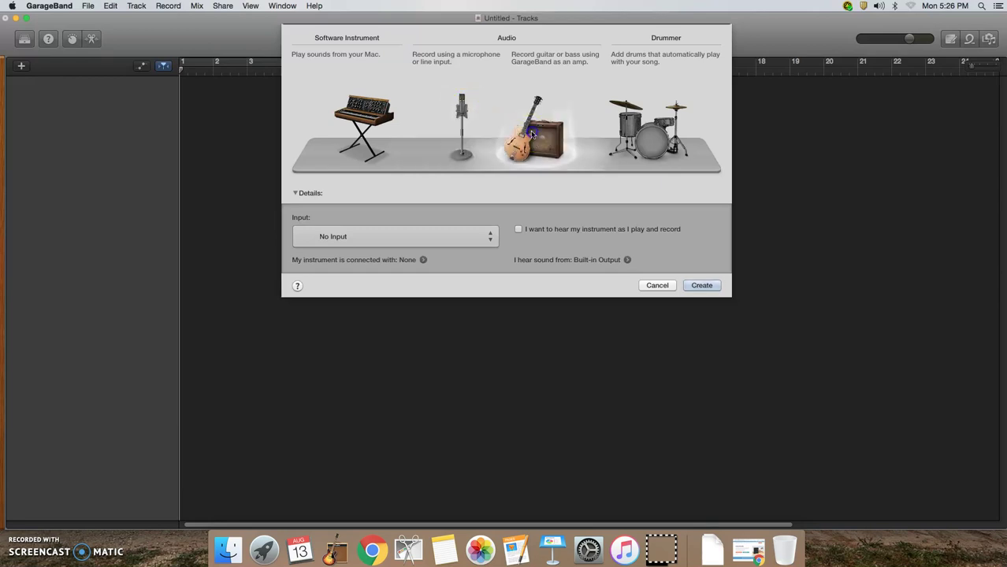
pyautogui.click(461, 110)
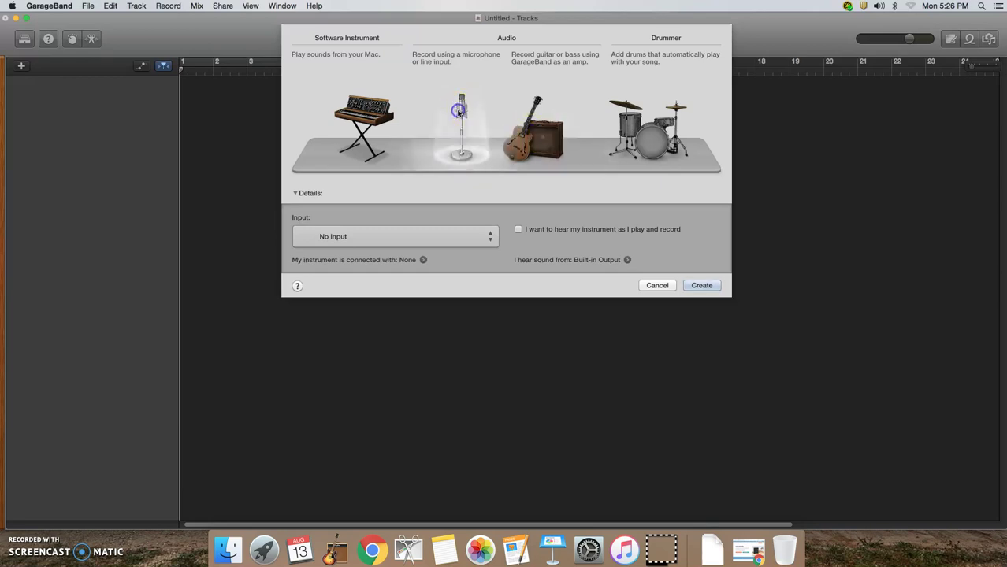
pyautogui.click(702, 286)
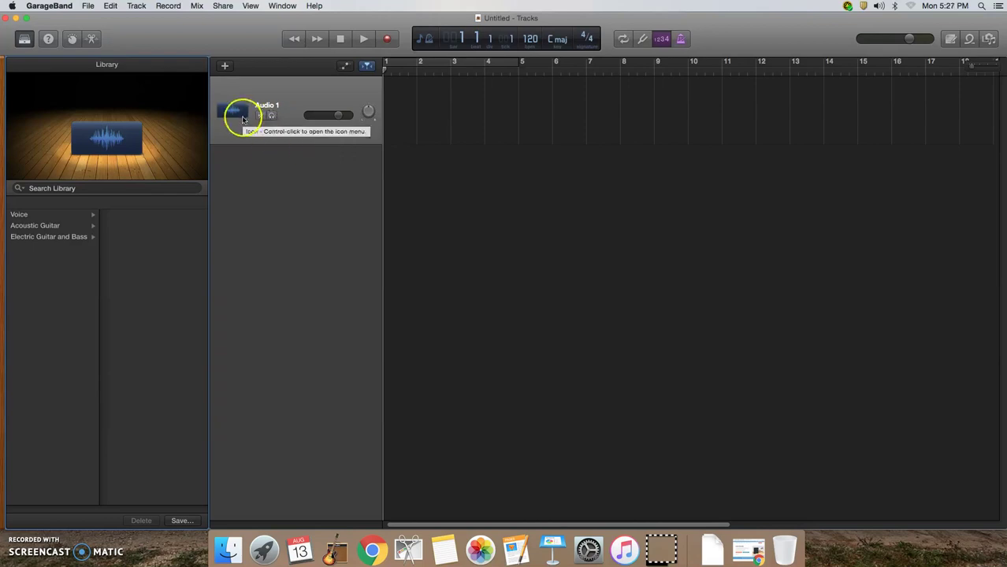
# Add a Software Instrument track below the audio track
pyautogui.click(223, 68)
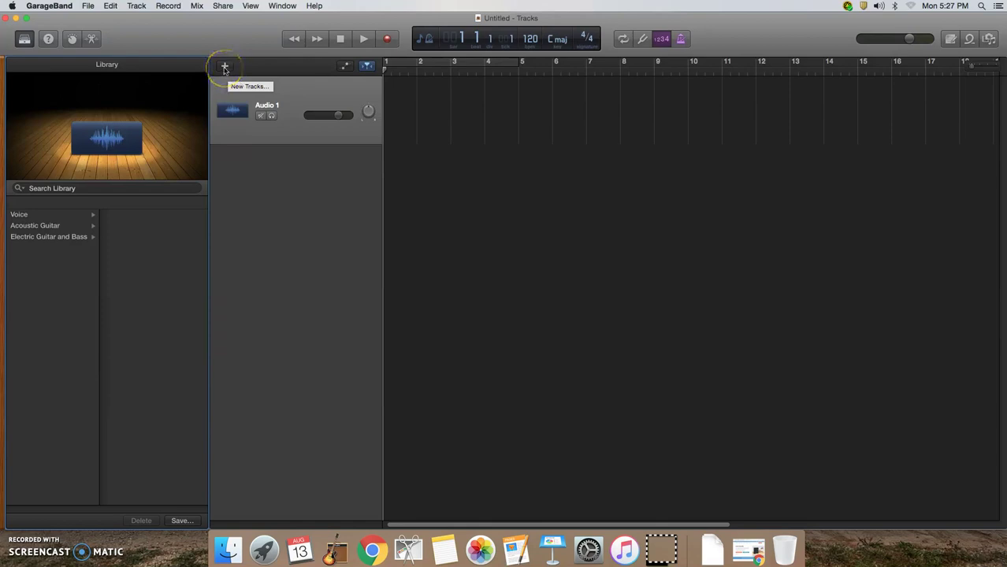
pyautogui.click(451, 131)
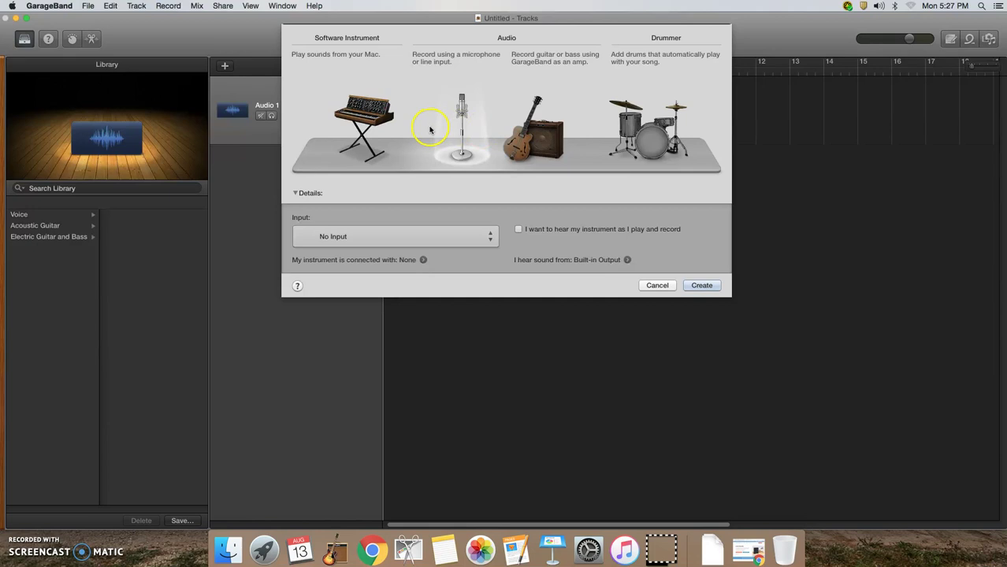
pyautogui.click(365, 115)
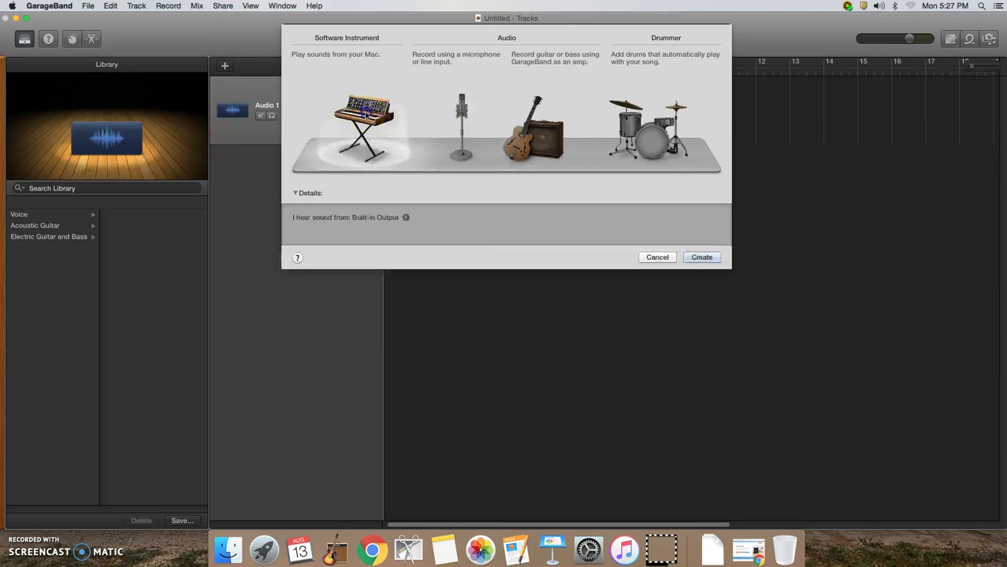
pyautogui.doubleClick(364, 114)
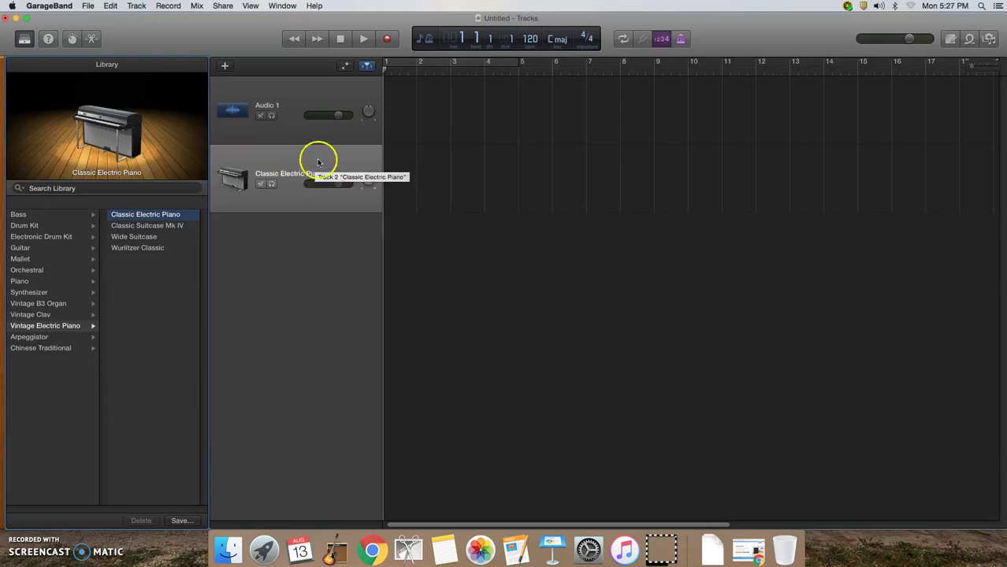
# Delete the software instrument track below Audio 1
pyautogui.click(318, 161)
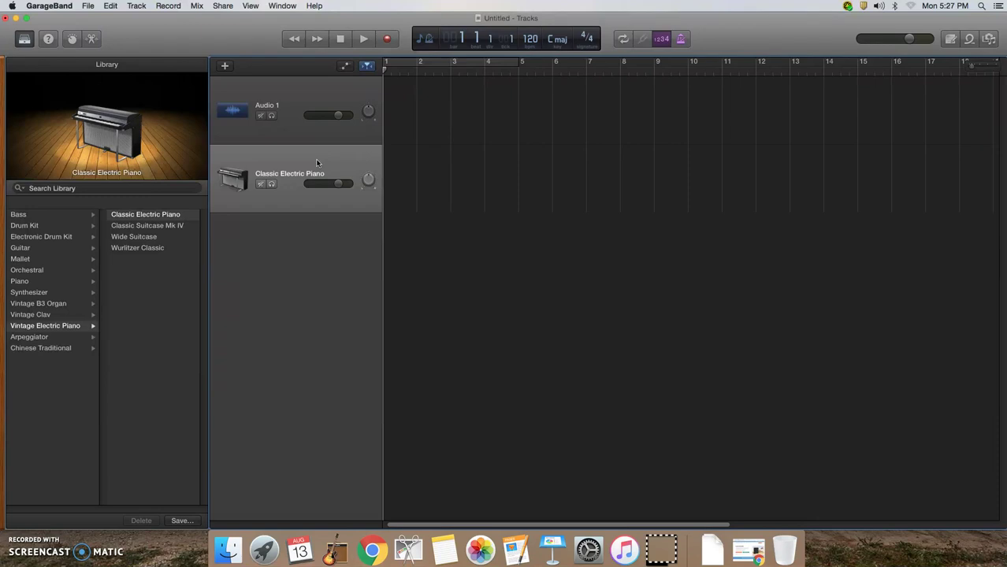
pyautogui.press('super+BackSpace')
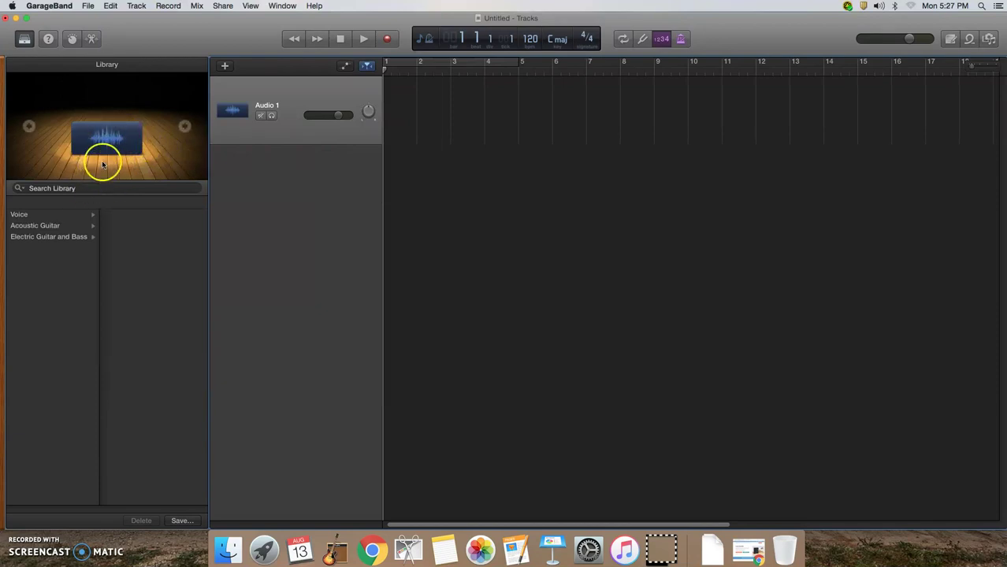
# Hide the sound Library and turn on cycle mode for the project
pyautogui.click(24, 39)
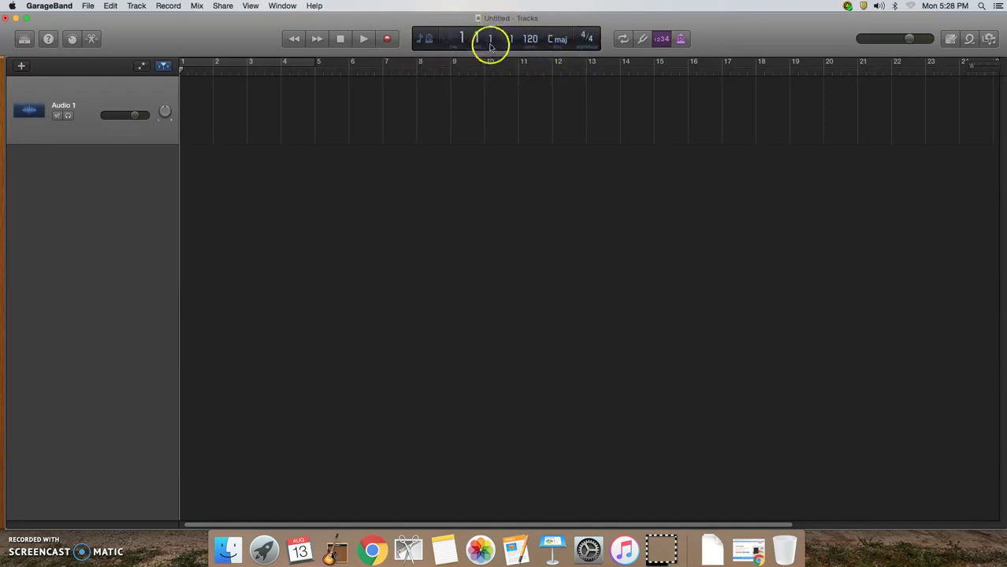
pyautogui.click(623, 40)
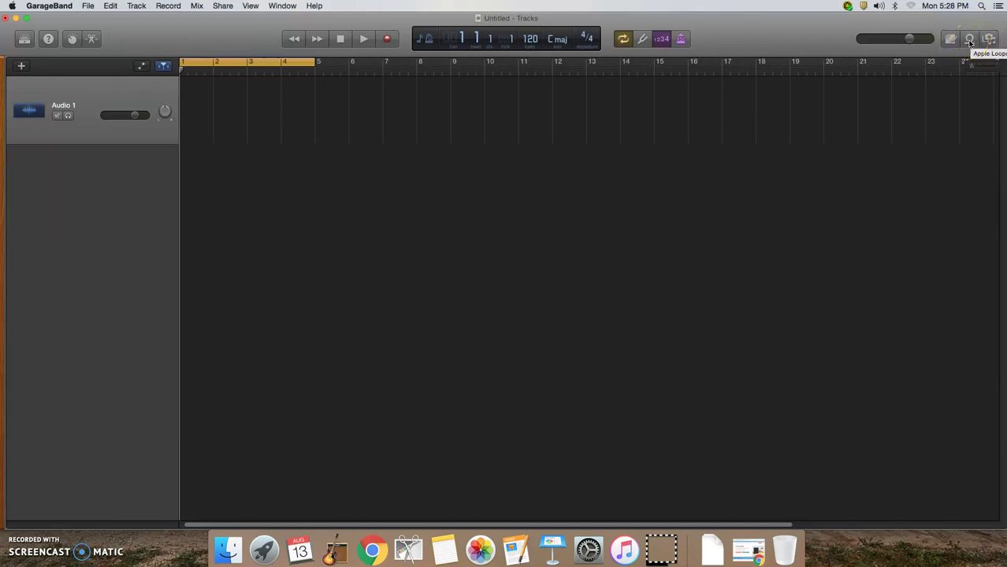
# Show the Apple Loops browser and filter the loops by Beats
pyautogui.click(969, 39)
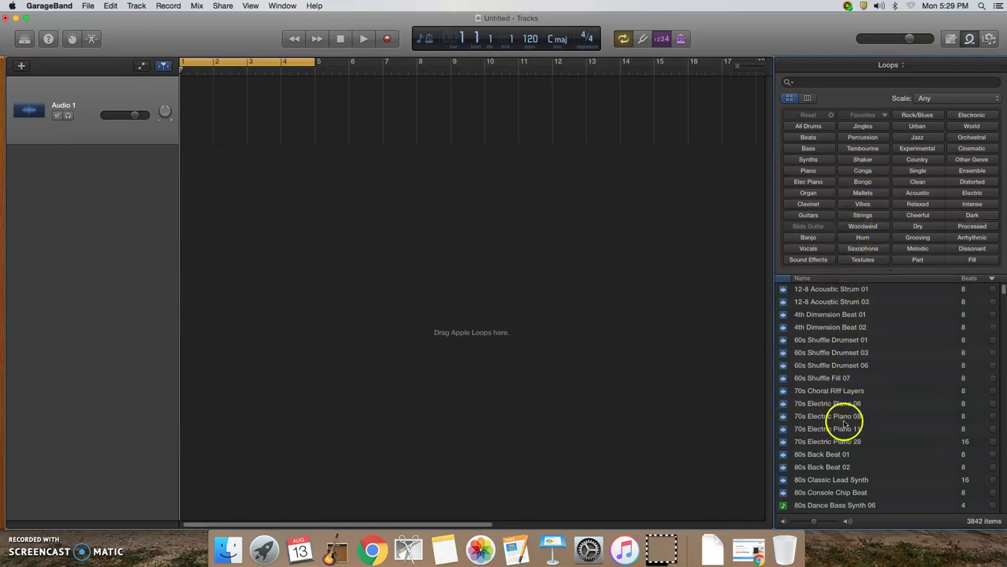
pyautogui.click(827, 142)
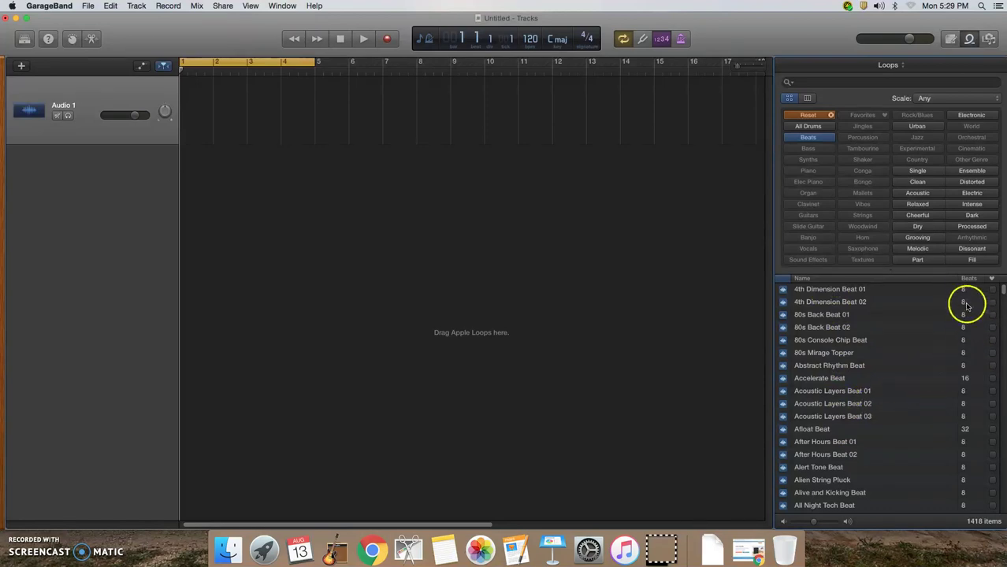
# Look through the Beats loops for 16-beat entries and preview Bended Knee Beat 01
pyautogui.scroll(-10, 970, 373)
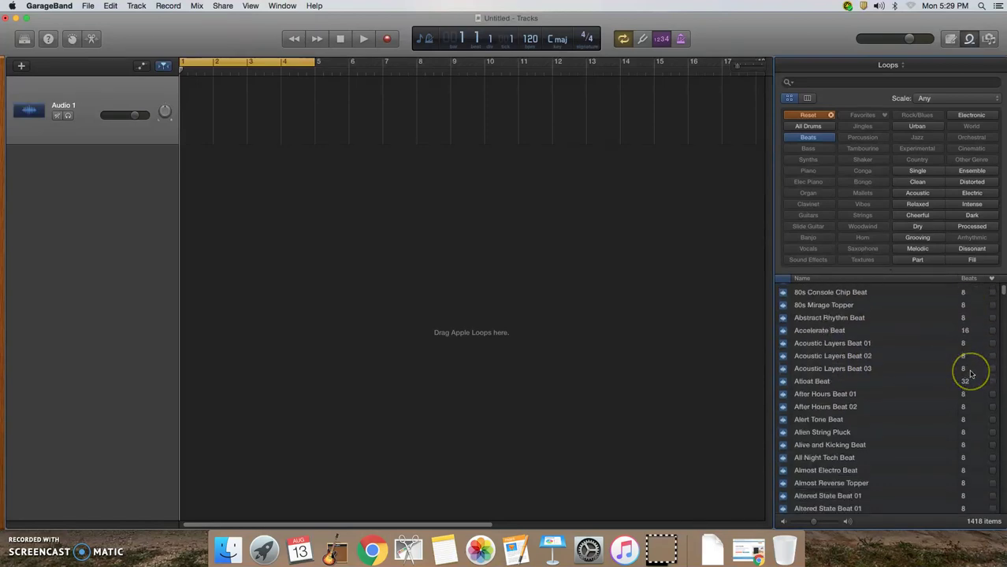
pyautogui.scroll(-12, 970, 373)
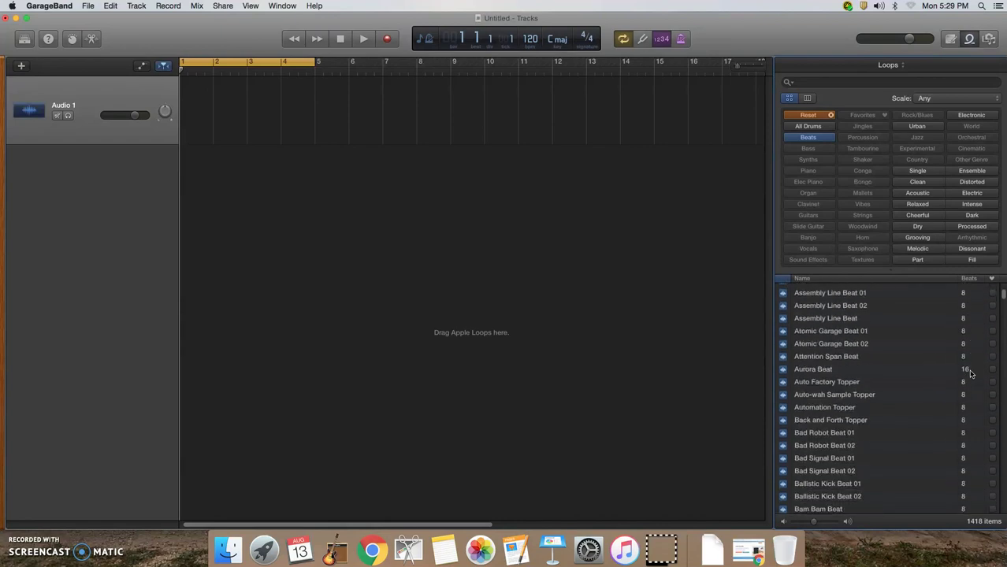
pyautogui.scroll(-4, 970, 374)
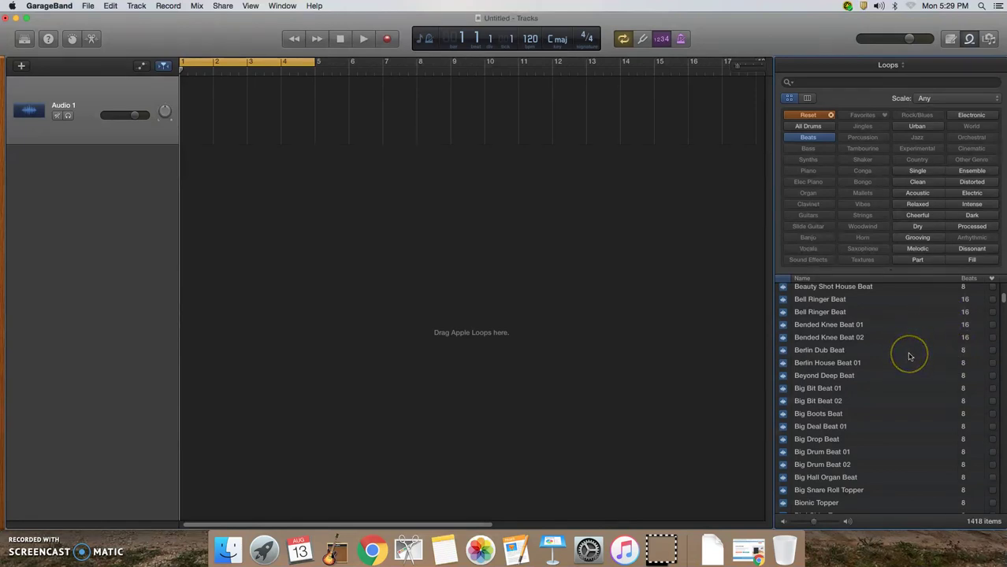
pyautogui.scroll(-3, 909, 357)
pyautogui.scroll(3, 908, 356)
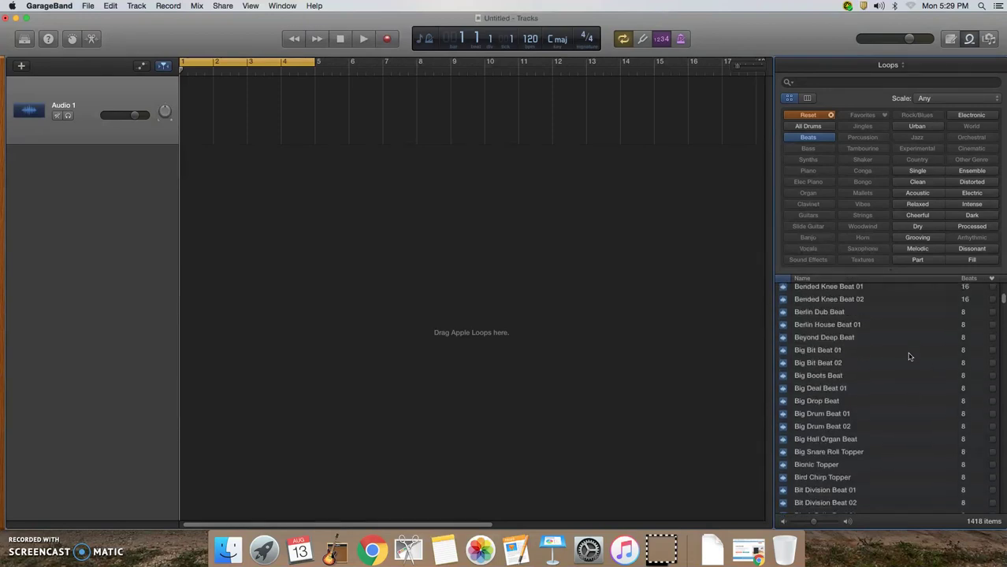
pyautogui.moveTo(910, 354); pyautogui.dragTo(835, 330)
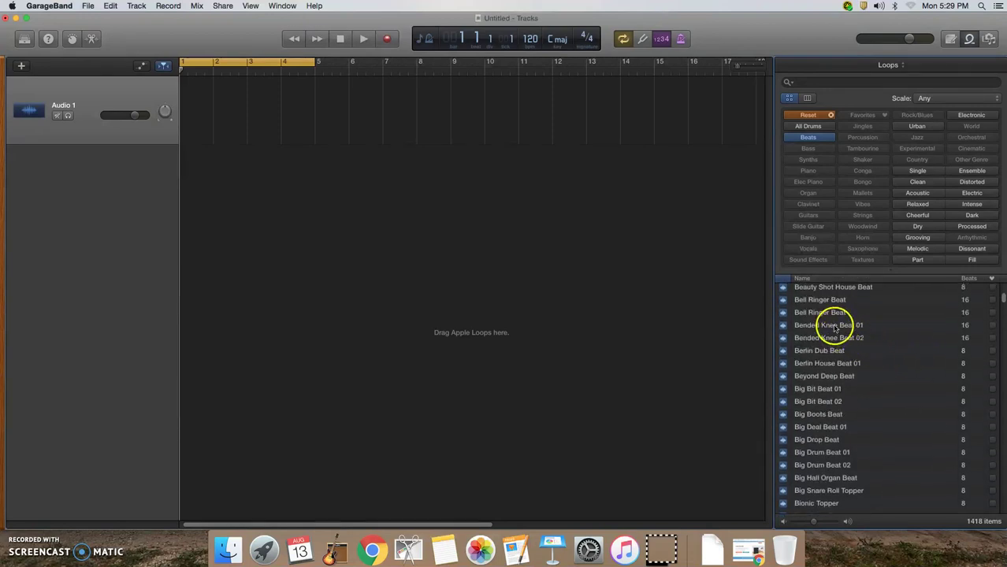
pyautogui.click(836, 329)
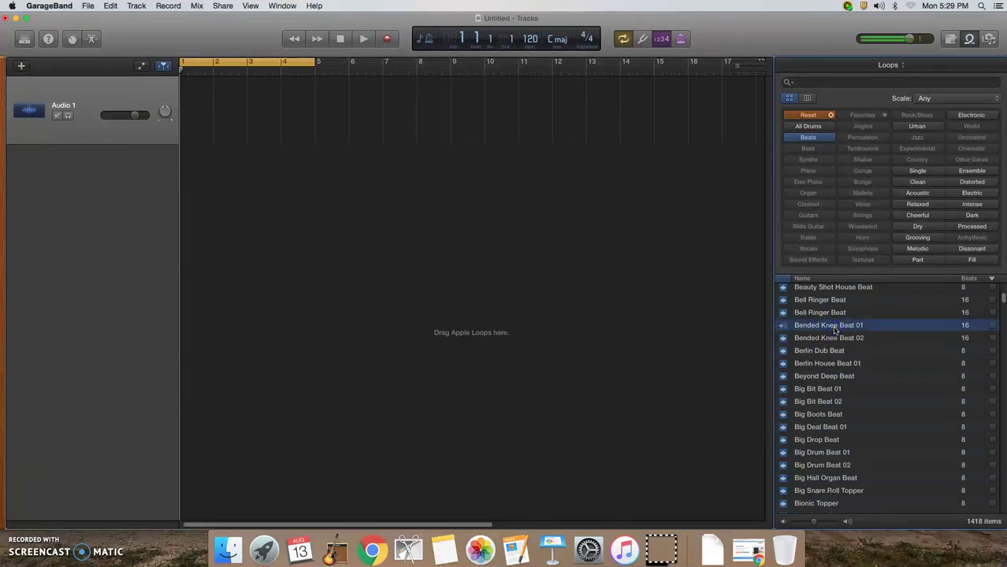
pyautogui.click(835, 329)
# Preview the 16-beat loops Bongo Room Beat, Boss Level Beat 01 and Boxy Topper 02
pyautogui.scroll(-10, 840, 335)
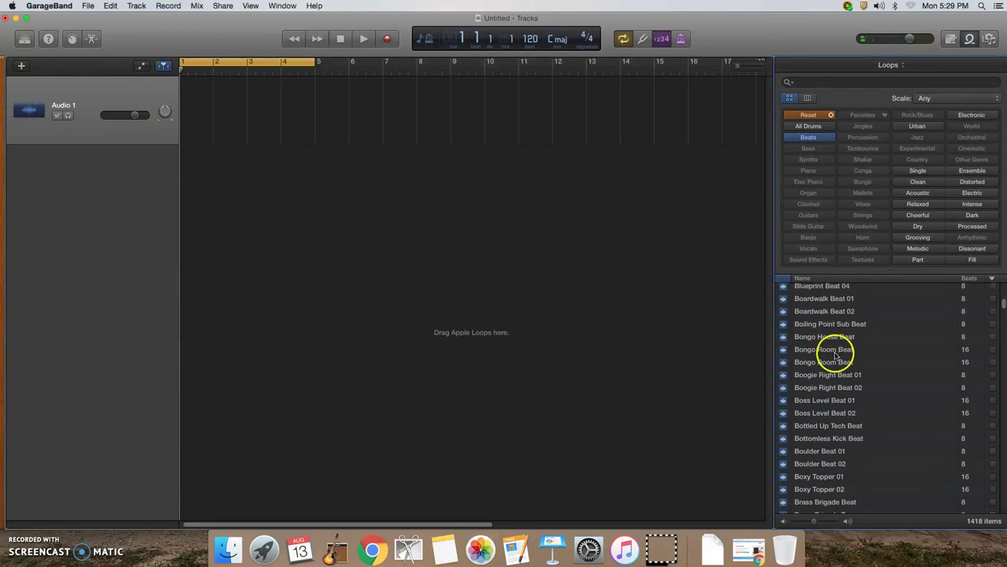
pyautogui.click(837, 353)
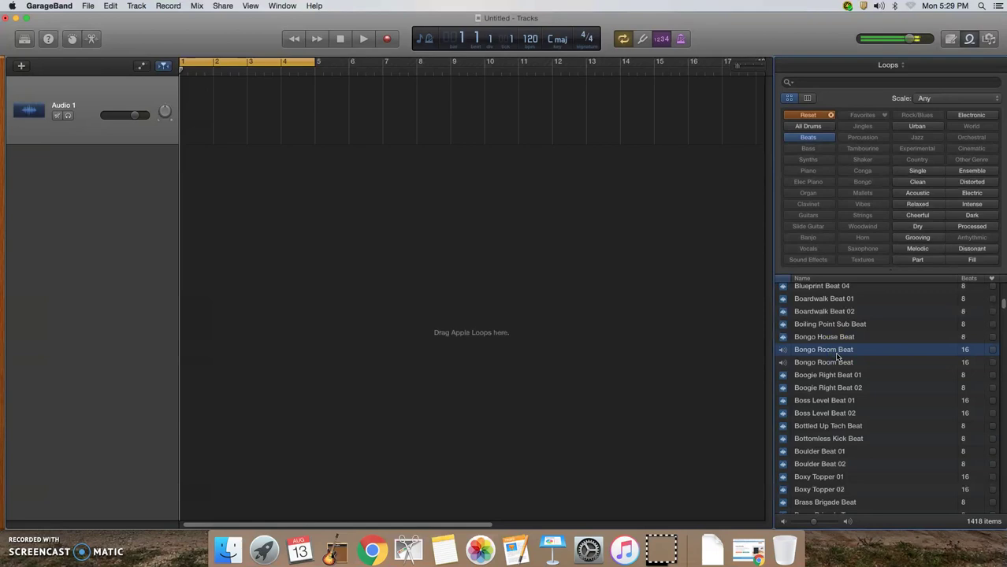
pyautogui.click(834, 402)
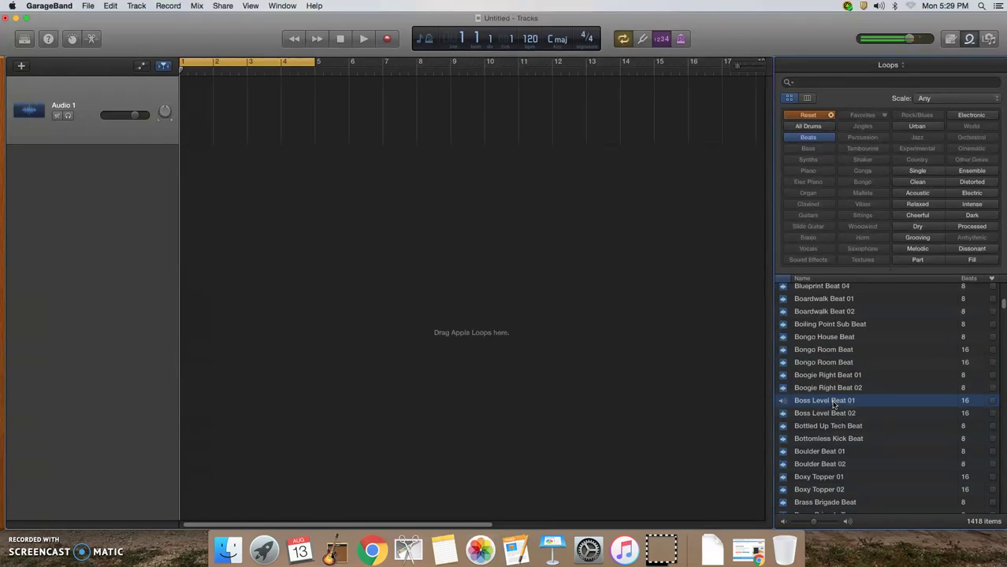
pyautogui.scroll(-5, 834, 404)
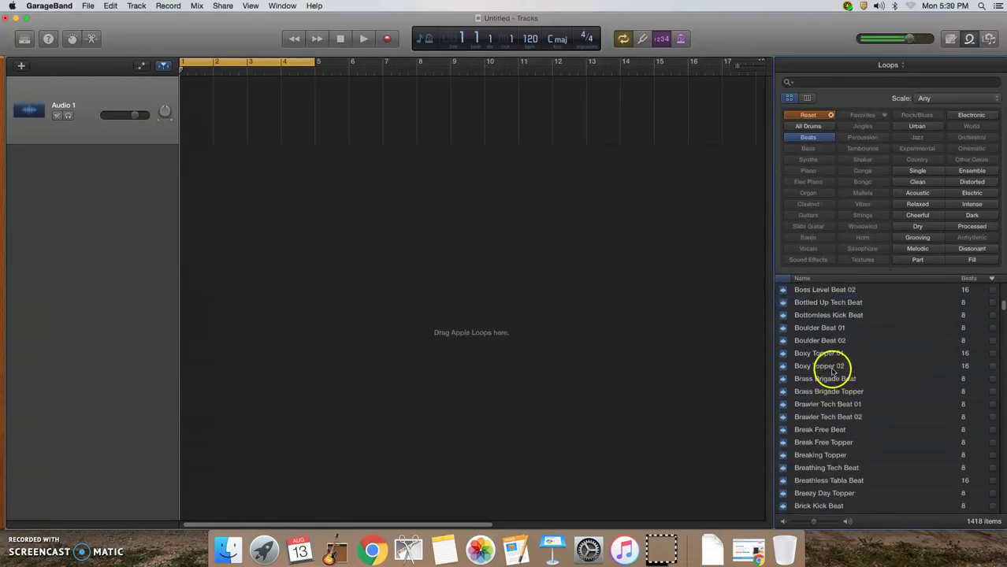
pyautogui.click(824, 368)
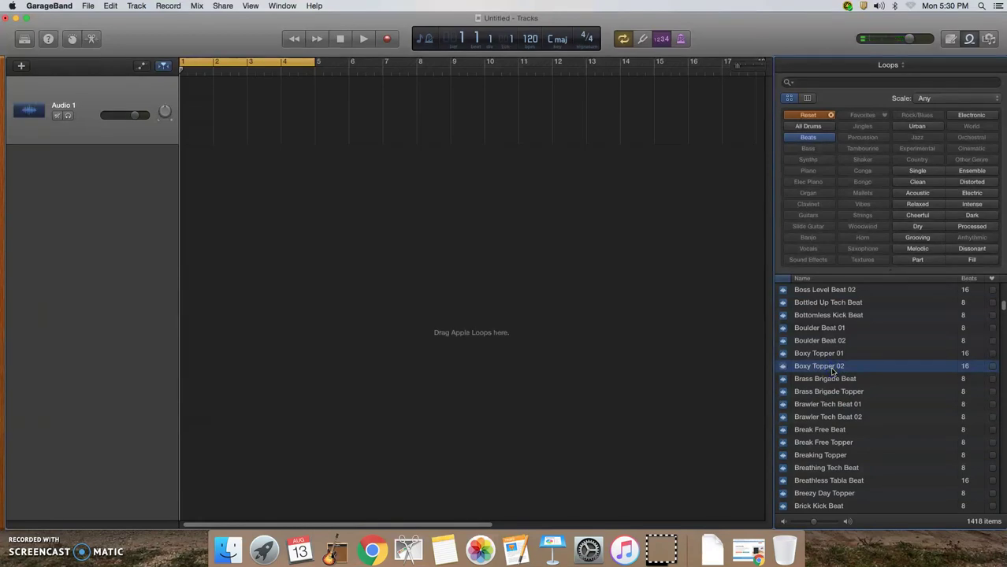
pyautogui.click(824, 369)
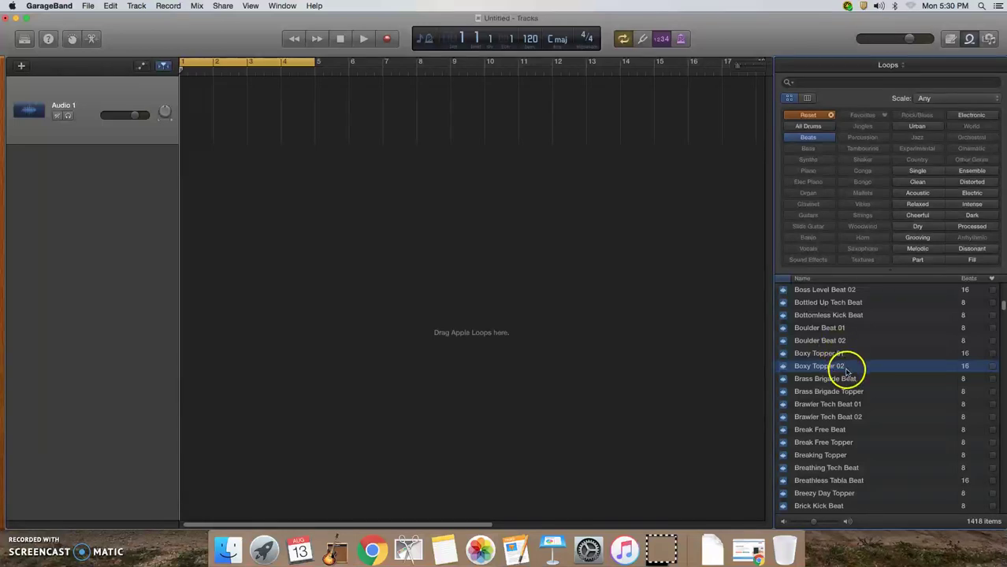
# Look further down the list of Beats loops for 16-beat entries, as far as the ElectroPop beats
pyautogui.scroll(-10, 867, 383)
pyautogui.scroll(-10, 867, 382)
pyautogui.scroll(-10, 869, 383)
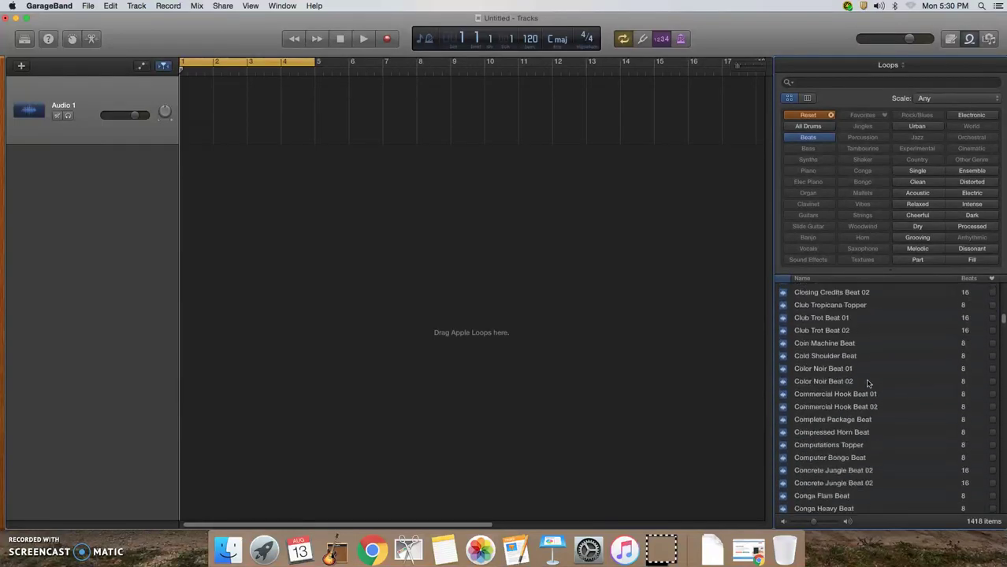
pyautogui.scroll(-1, 867, 383)
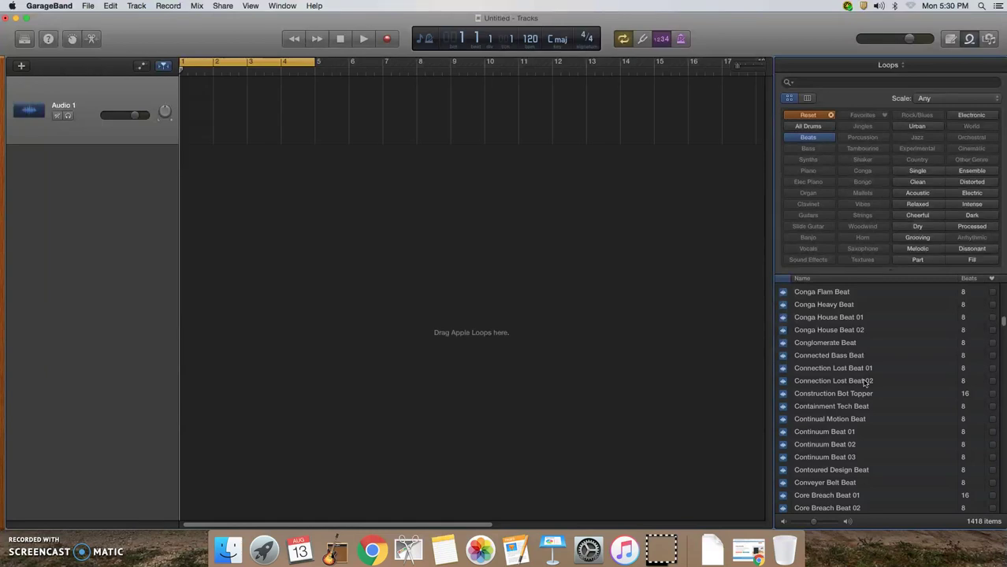
pyautogui.scroll(-1, 866, 383)
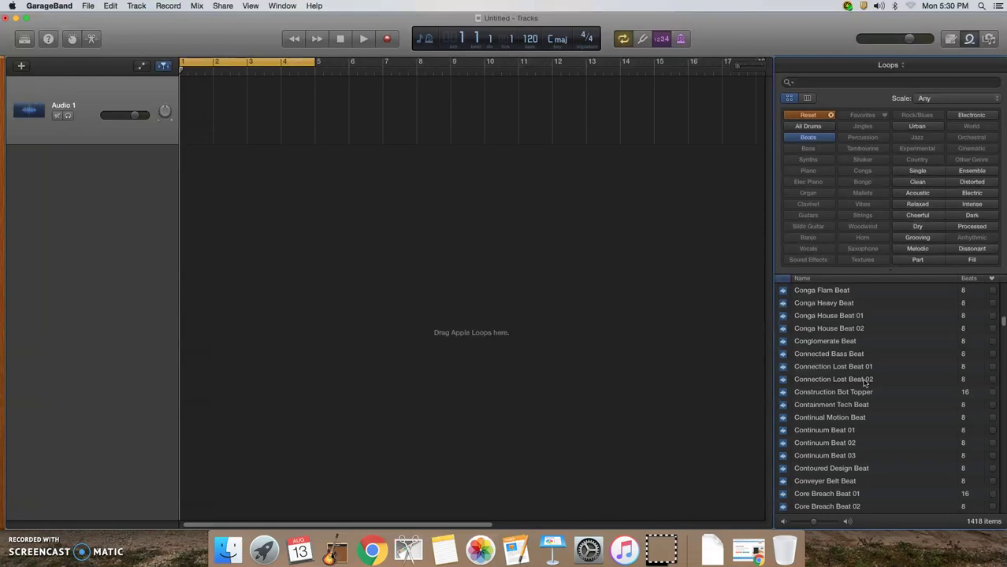
pyautogui.scroll(-15, 866, 383)
pyautogui.scroll(-15, 865, 382)
pyautogui.scroll(-5, 864, 383)
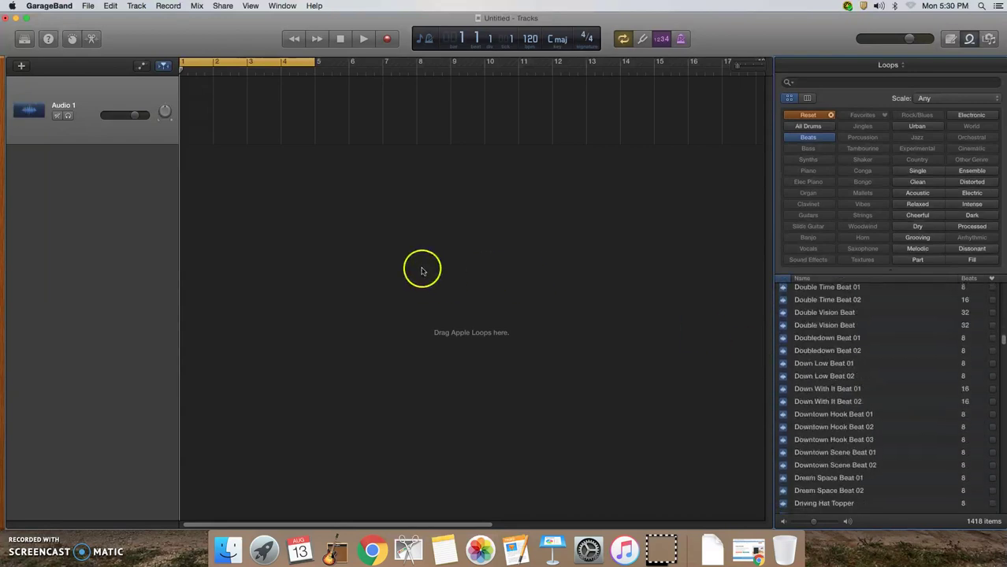
pyautogui.scroll(-10, 903, 427)
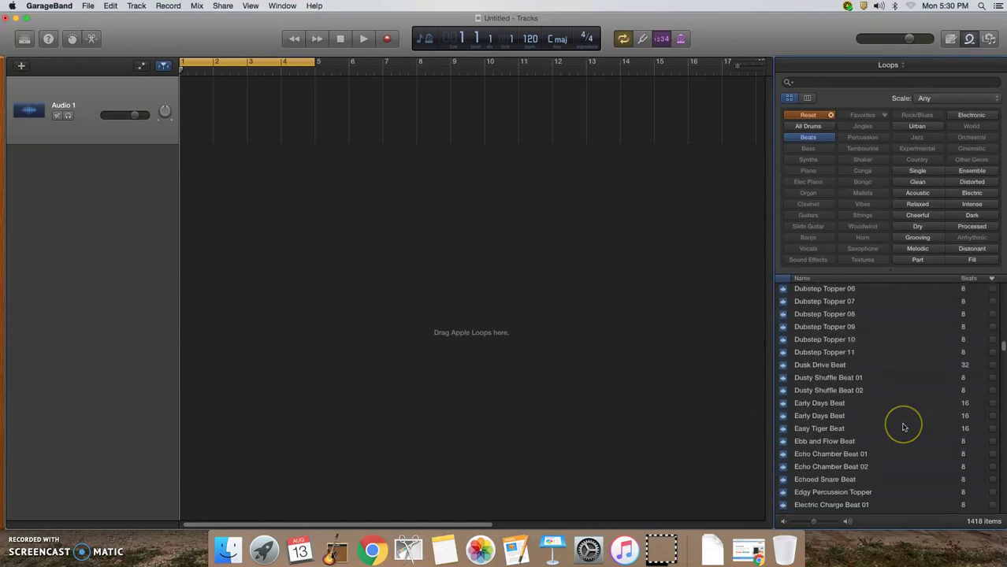
pyautogui.scroll(-3, 904, 427)
pyautogui.scroll(-8, 903, 427)
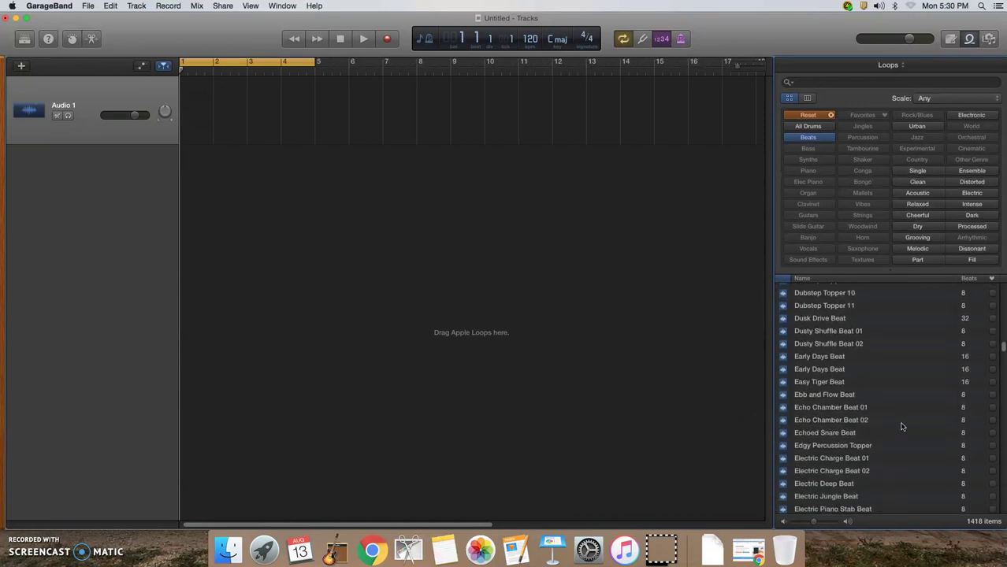
pyautogui.scroll(-8, 903, 427)
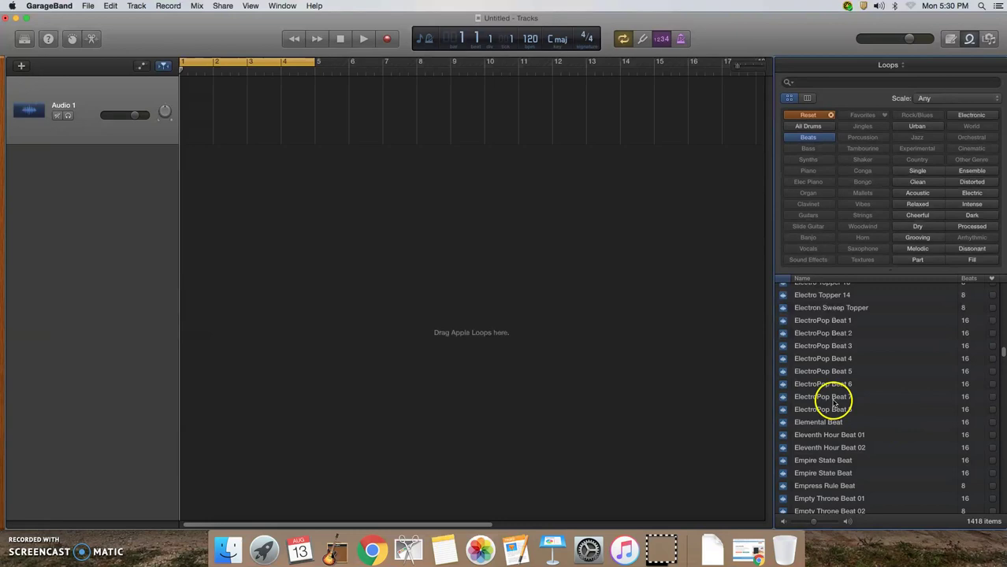
# Preview the ElectroPop Beat 7 loop, place it at bar 1 of the audio track and play it back
pyautogui.click(822, 399)
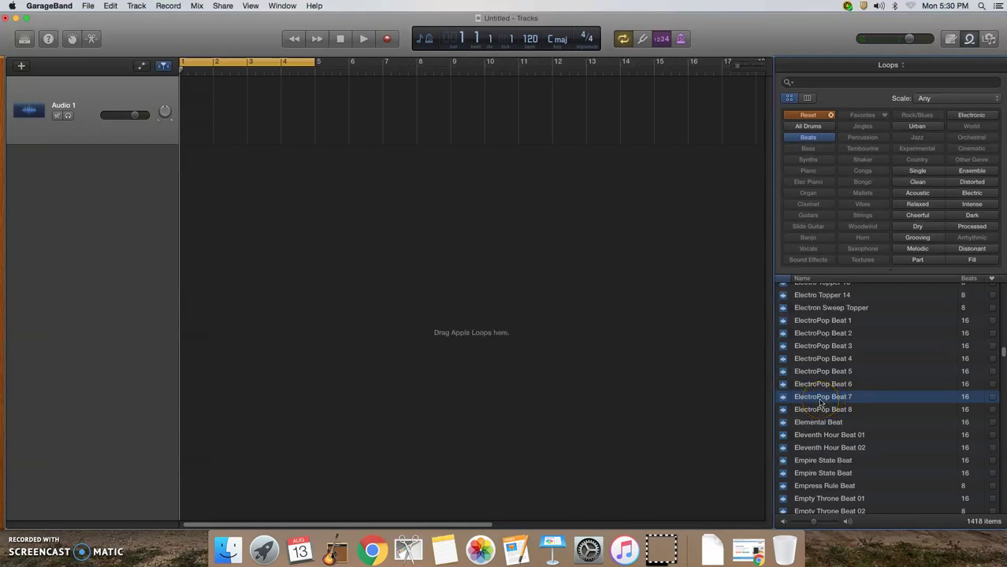
pyautogui.moveTo(818, 402); pyautogui.dragTo(197, 139)
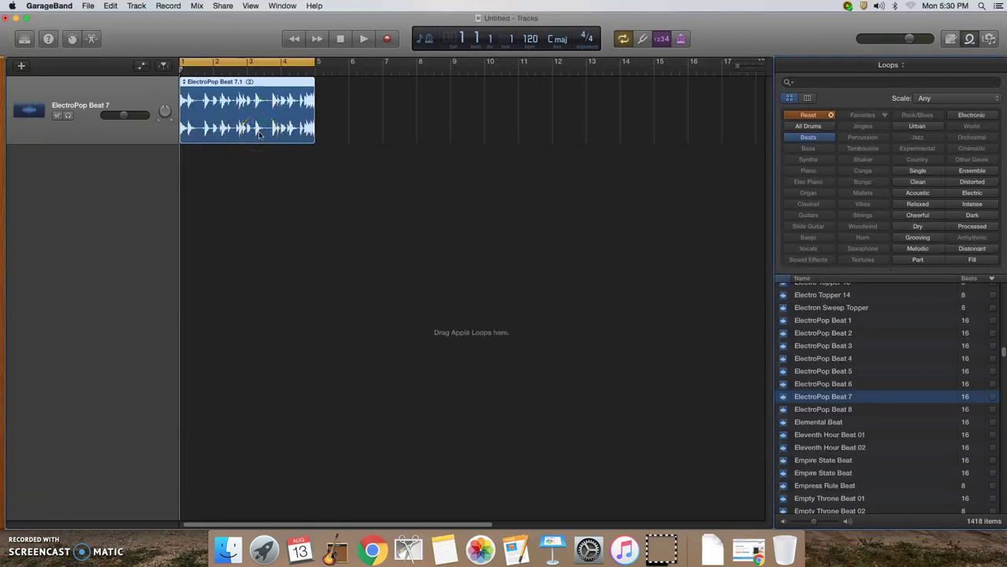
pyautogui.click(365, 45)
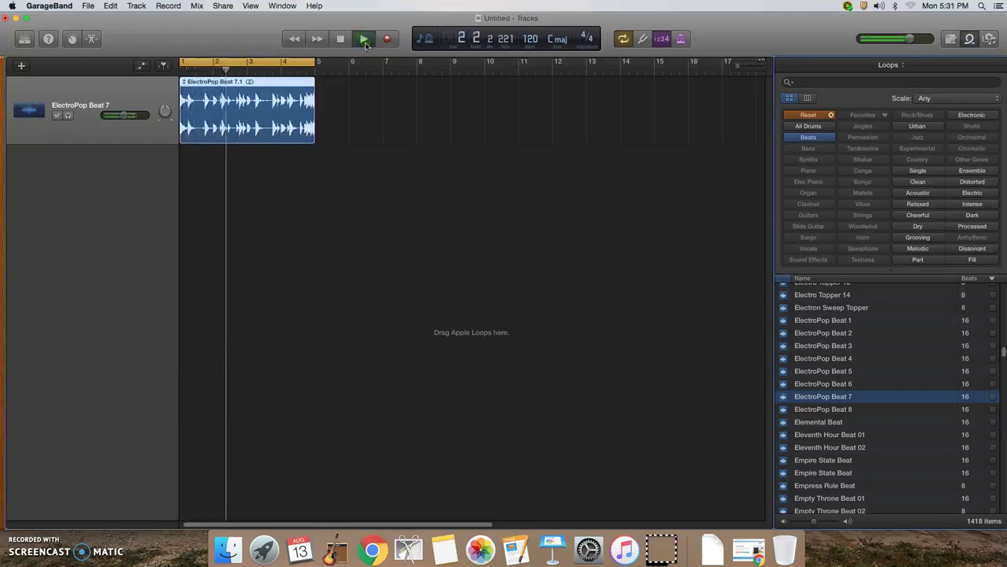
pyautogui.click(341, 41)
pyautogui.click(342, 39)
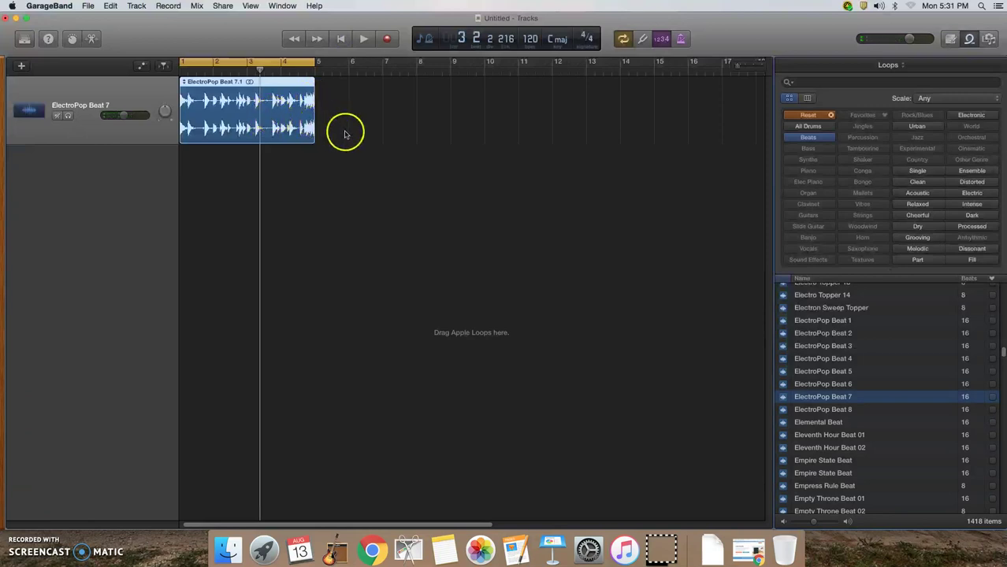
# Replace the ElectroPop Beat 7 region with the Empire State Beat loop at bar 1 and play it back
pyautogui.click(277, 123)
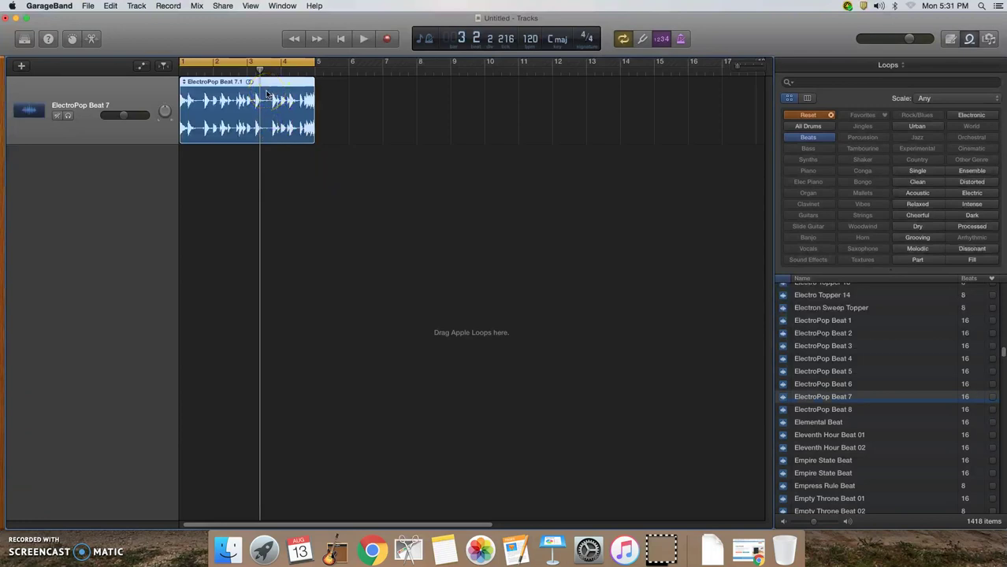
pyautogui.press('Delete')
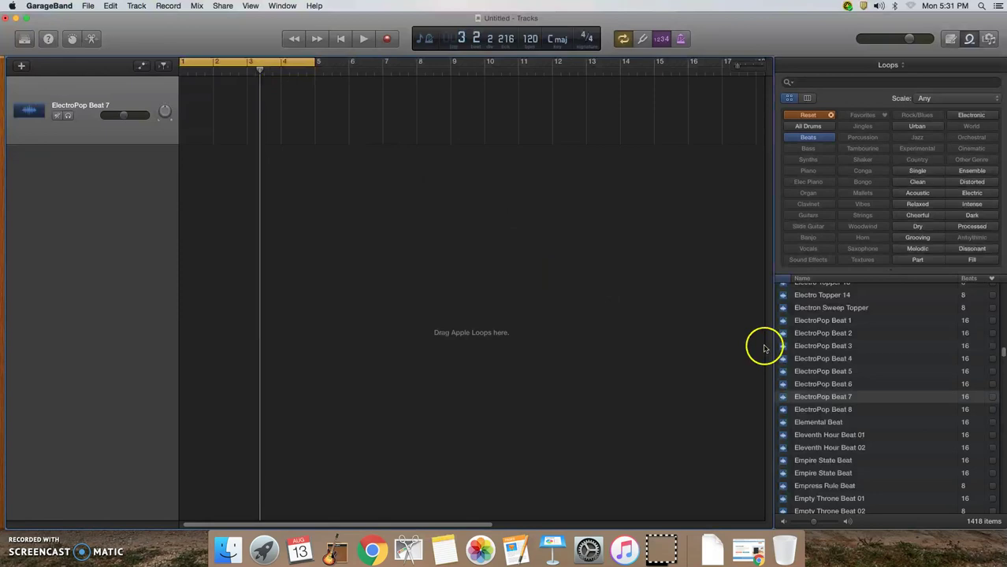
pyautogui.moveTo(834, 442); pyautogui.dragTo(190, 126)
pyautogui.click(365, 38)
pyautogui.click(365, 39)
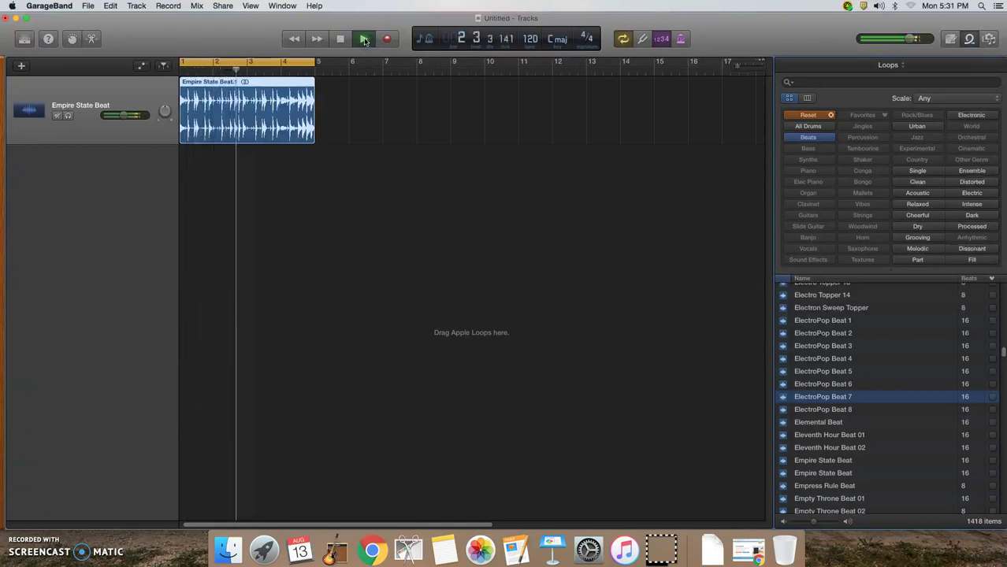
pyautogui.click(365, 39)
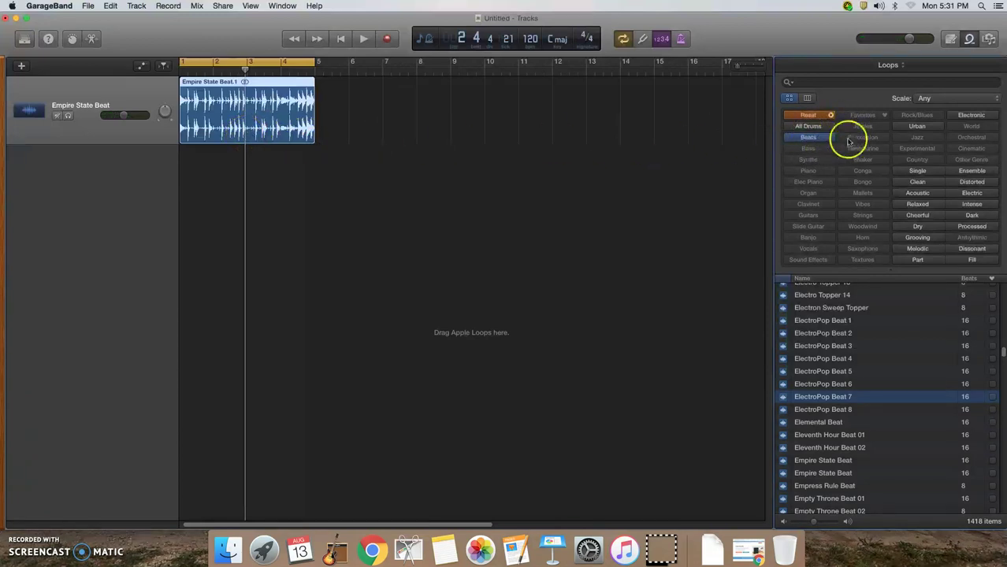
# Clear the Beats filter, filter the loops by Bass and look through the resulting list
pyautogui.click(810, 115)
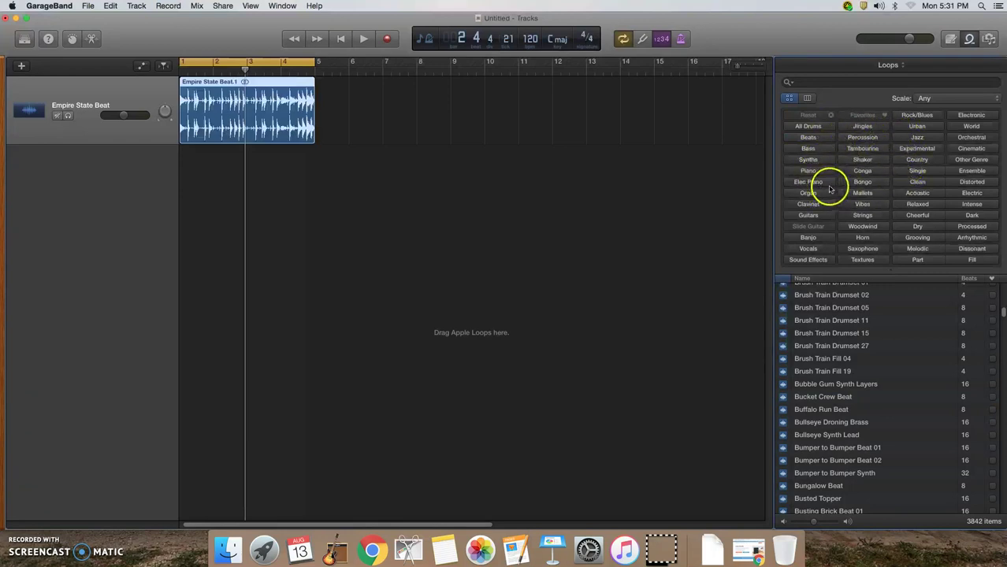
pyautogui.click(810, 149)
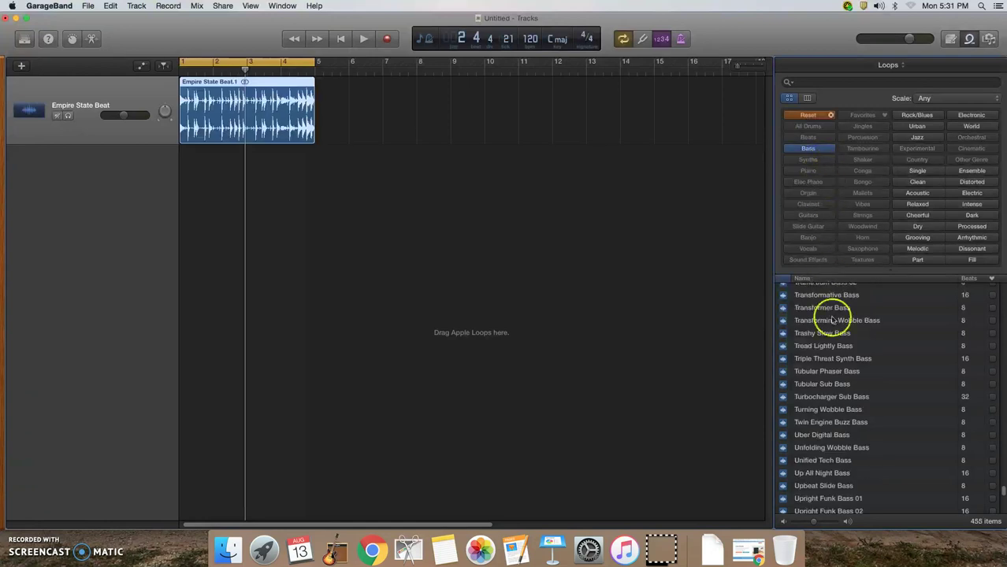
pyautogui.scroll(-8, 844, 371)
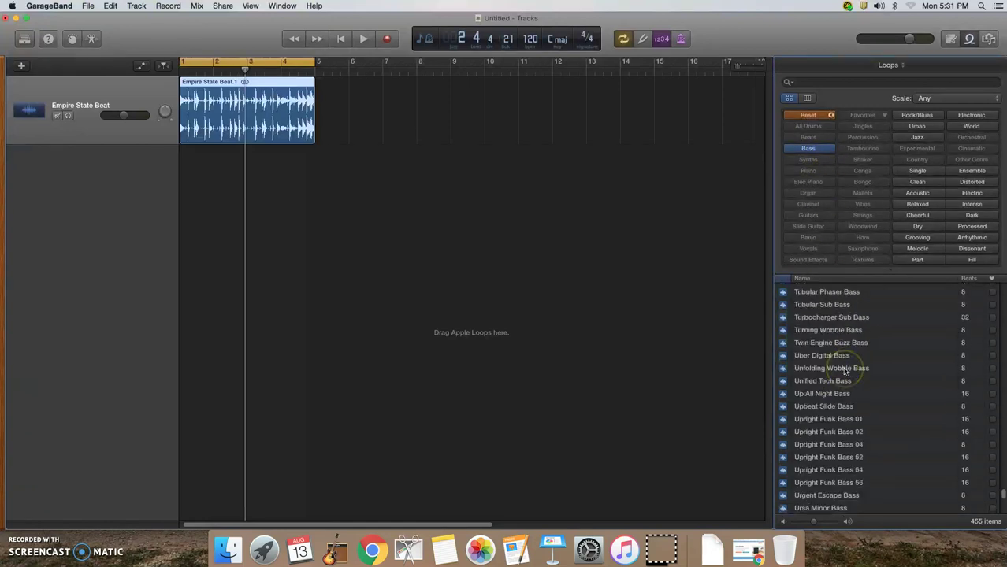
pyautogui.scroll(10, 845, 370)
pyautogui.scroll(5, 846, 370)
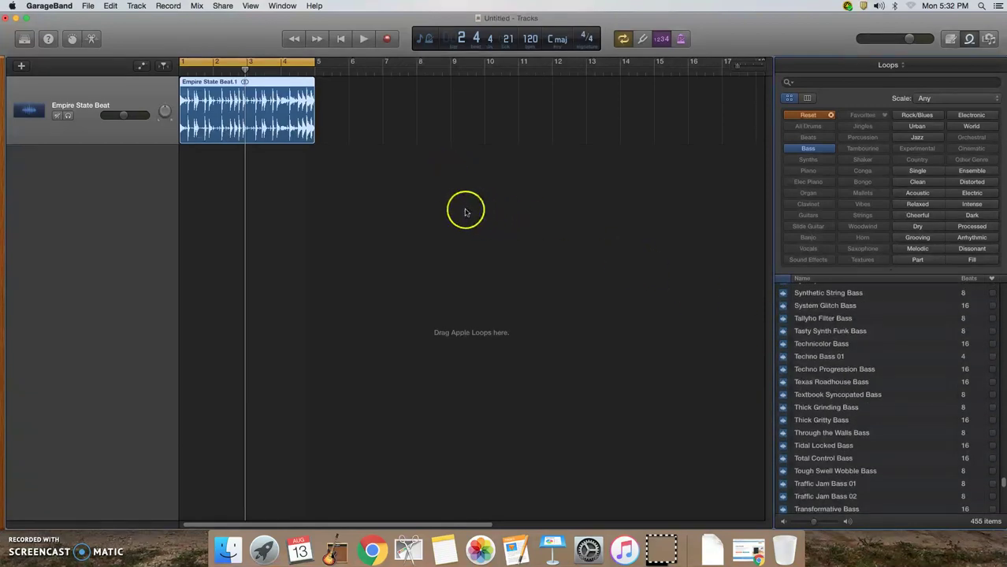
# Play the drum beat and preview System Glitch Bass and Technicolor Bass along with it
pyautogui.click(364, 42)
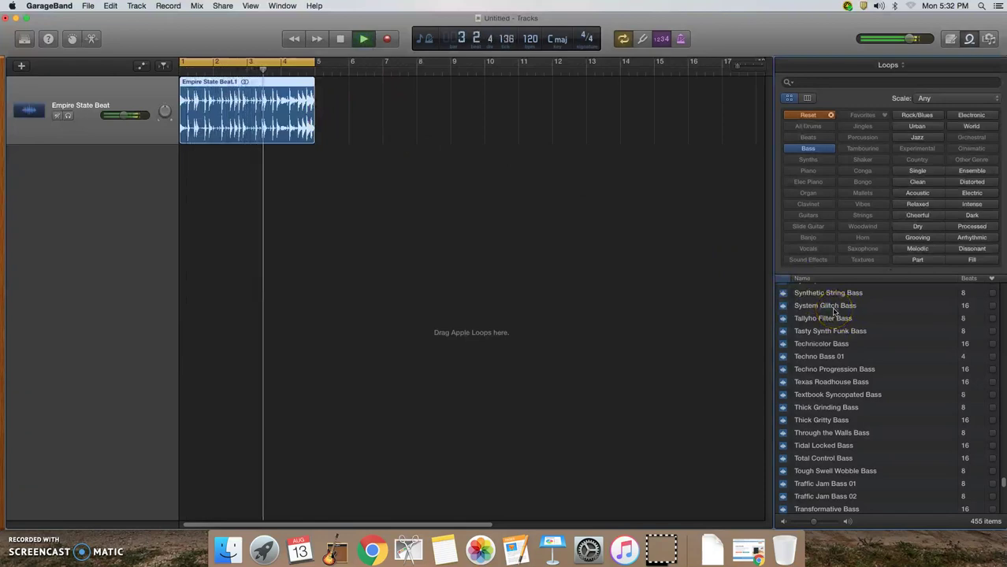
pyautogui.click(834, 310)
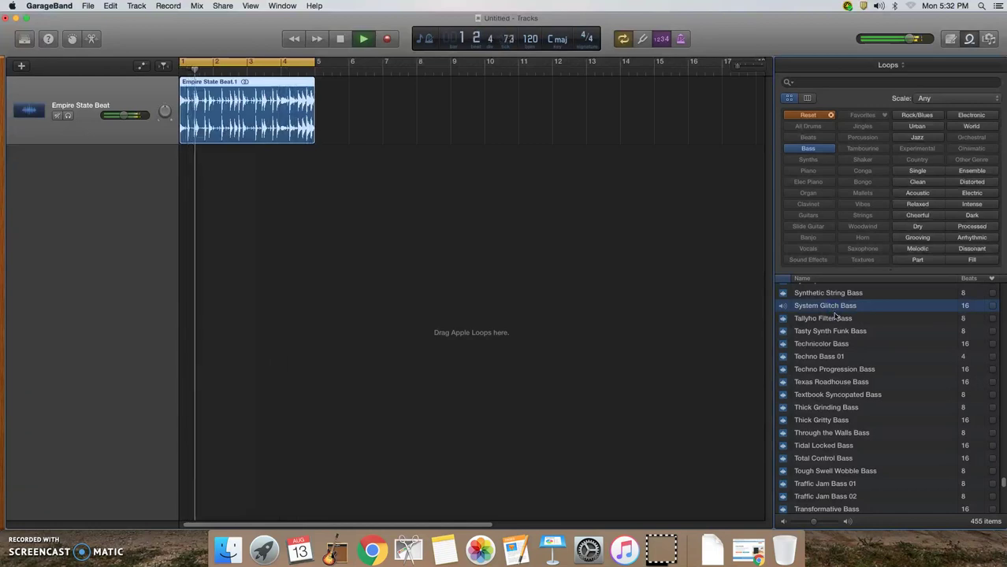
pyautogui.click(836, 345)
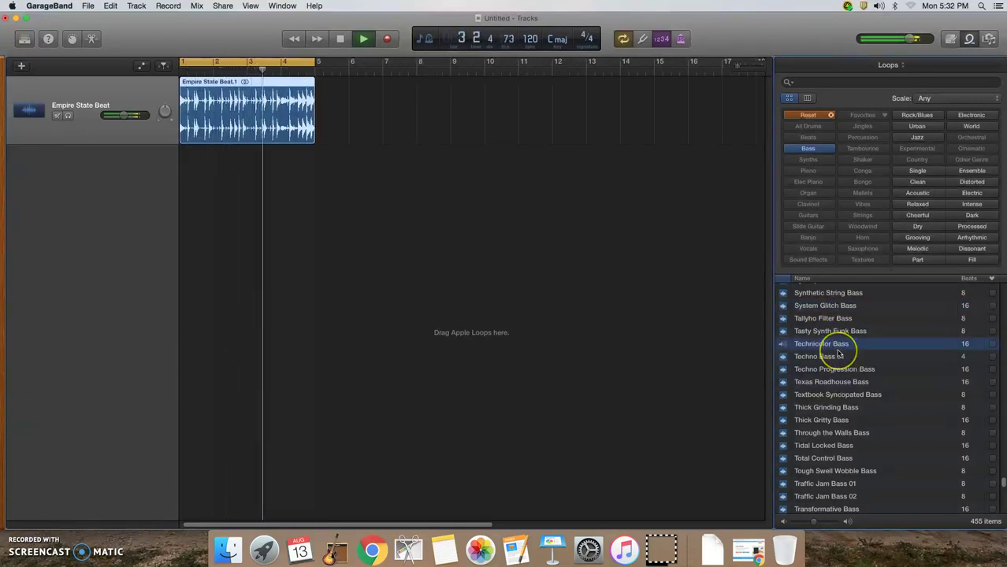
# Preview Sugar Sweet Bass, Subsonic Bass and Sublime Trance Bass against the playing beat, and stop playback
pyautogui.scroll(3, 837, 350)
pyautogui.scroll(3, 838, 354)
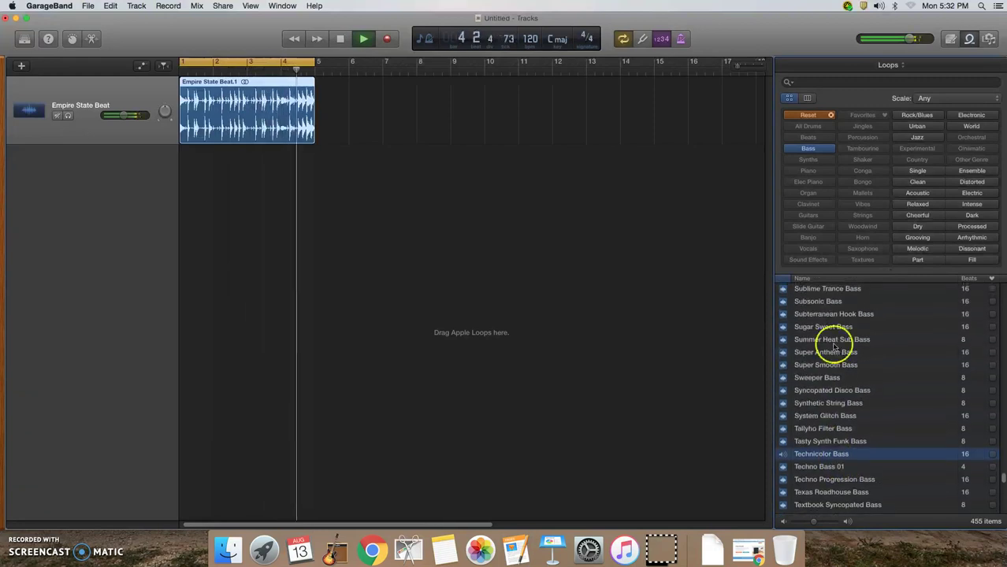
pyautogui.click(829, 330)
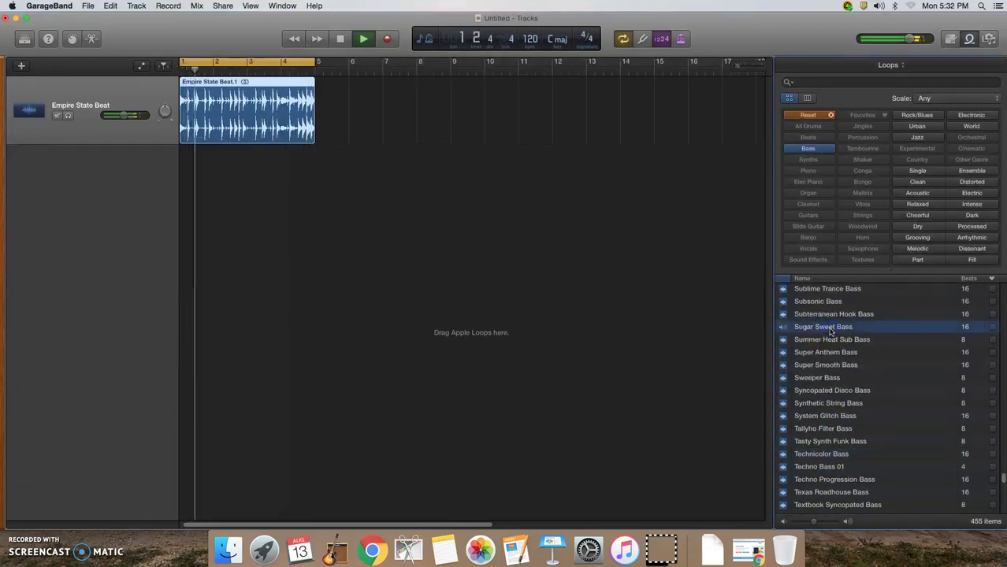
pyautogui.click(831, 324)
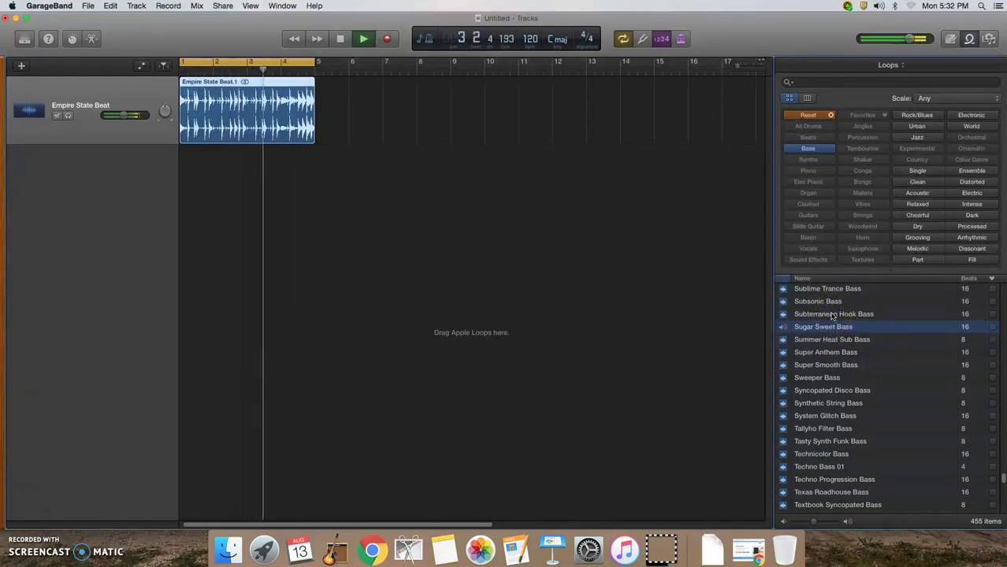
pyautogui.click(822, 304)
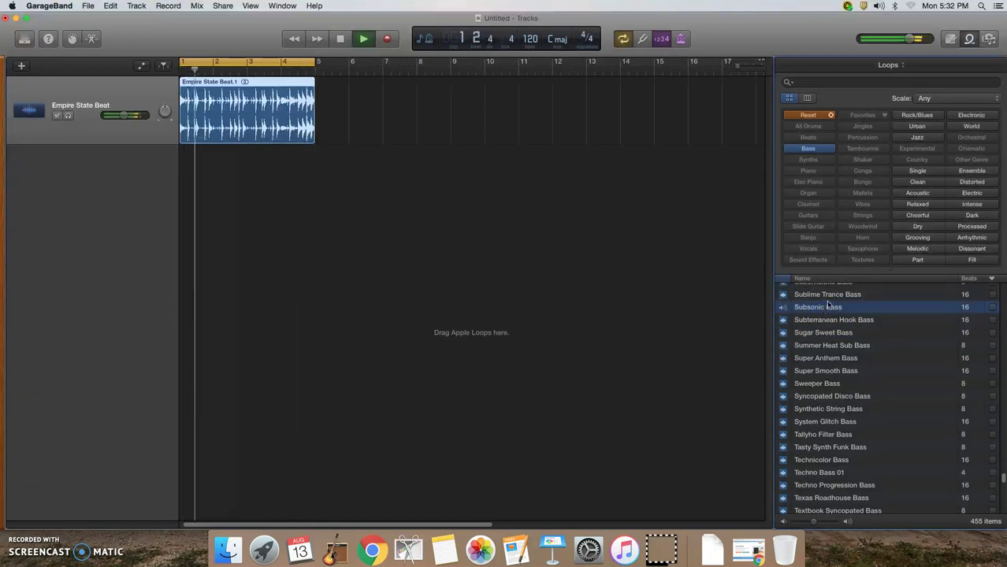
pyautogui.click(824, 292)
pyautogui.scroll(3, 827, 312)
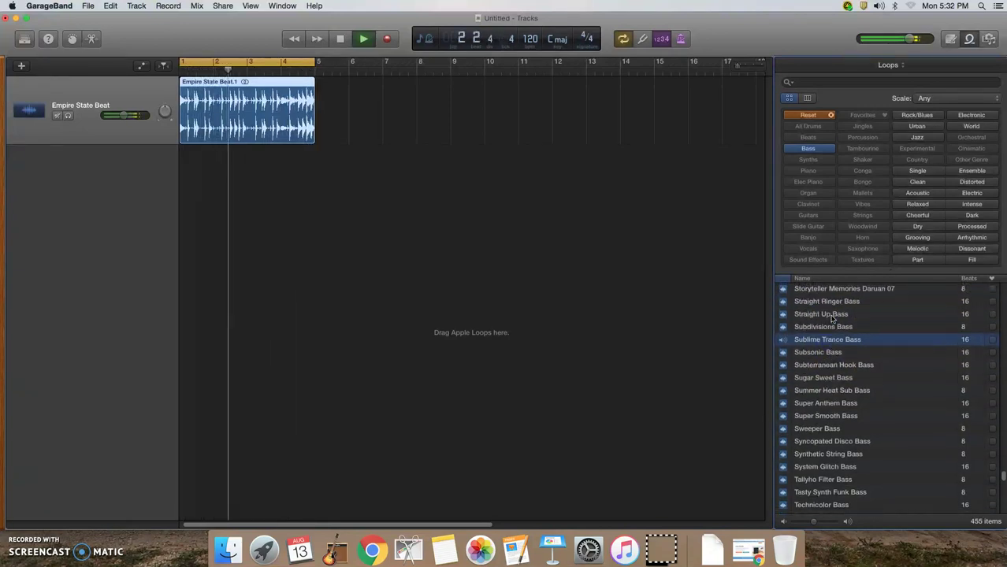
pyautogui.click(824, 339)
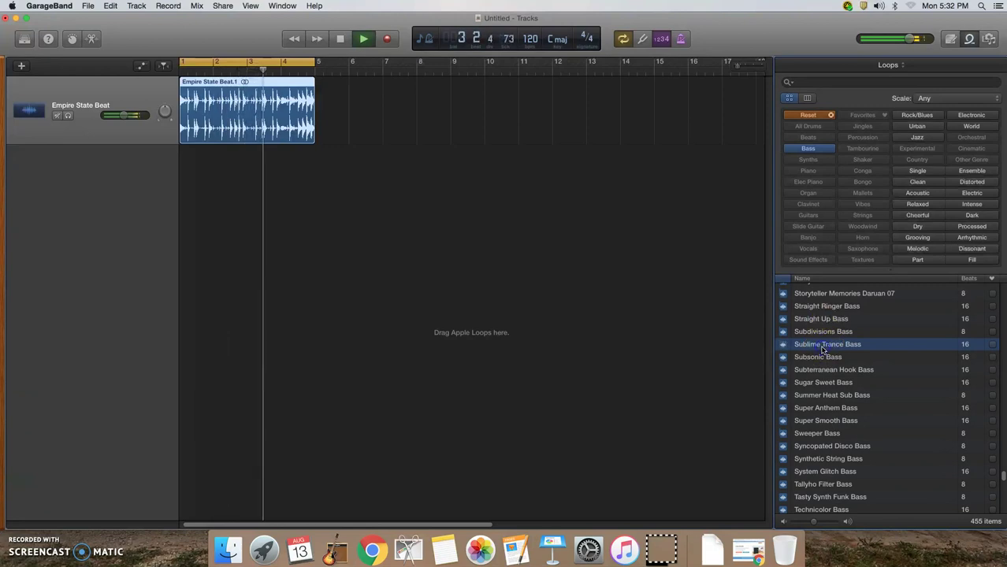
pyautogui.press('space')
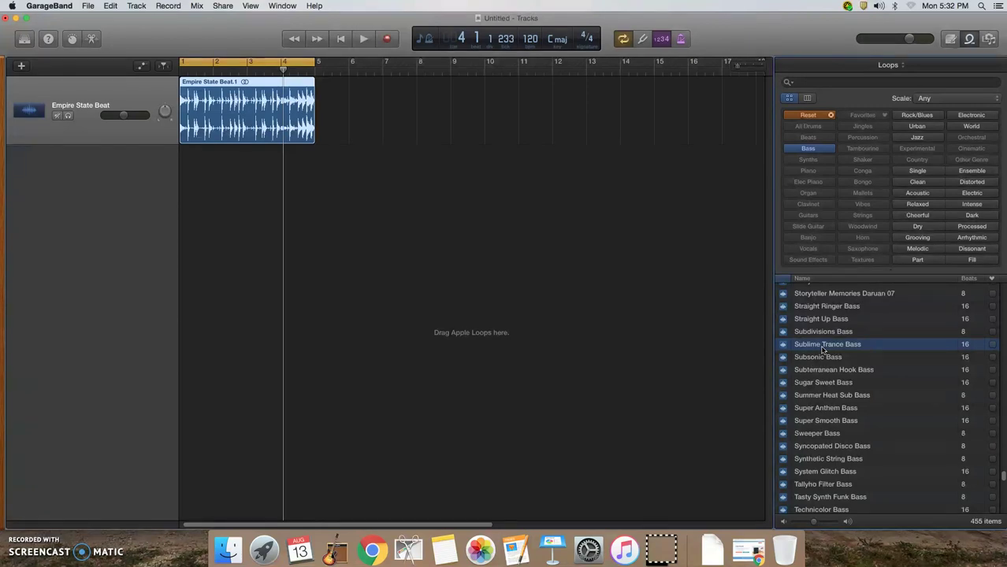
# Look further up the Bass loops and preview Road Trip Summer Bass together with the playing drum beat, and stop playback
pyautogui.scroll(10, 841, 357)
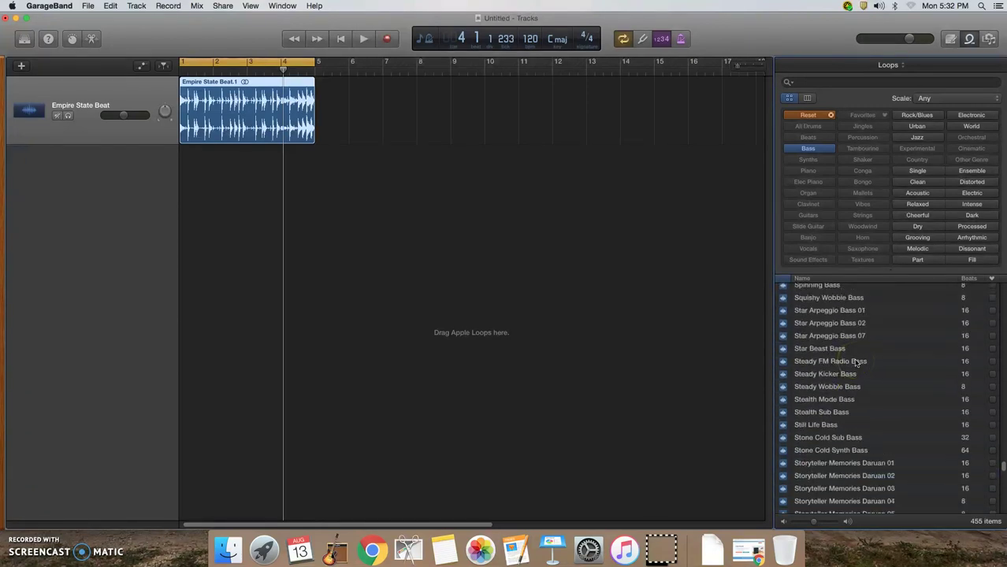
pyautogui.scroll(8, 856, 362)
pyautogui.scroll(4, 856, 362)
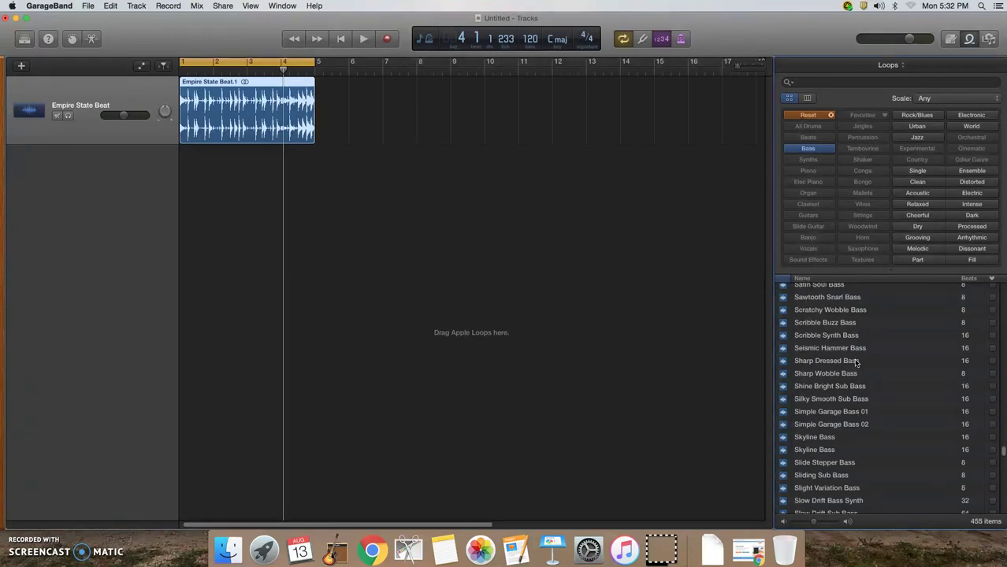
pyautogui.scroll(5, 856, 361)
pyautogui.scroll(2, 857, 362)
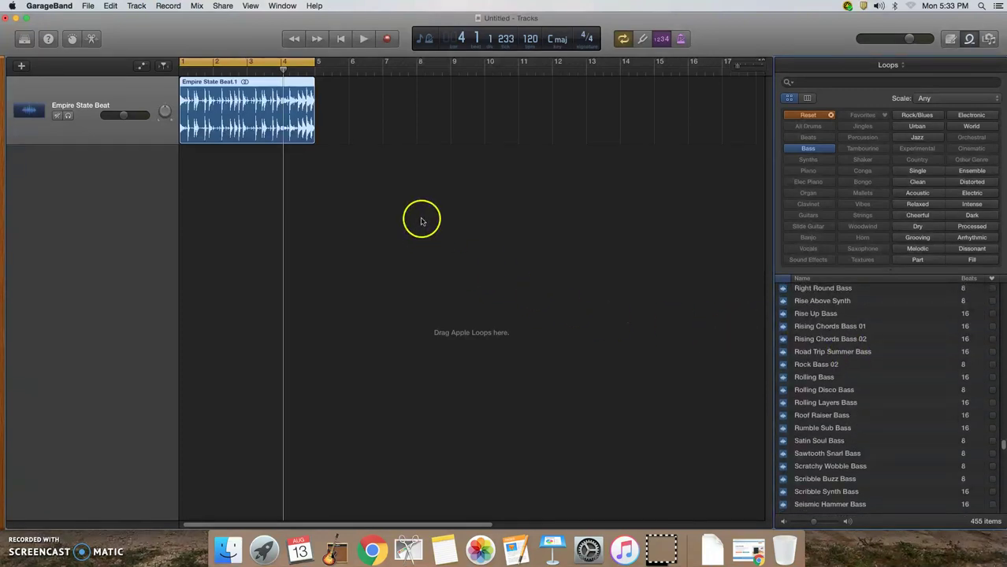
pyautogui.click(364, 41)
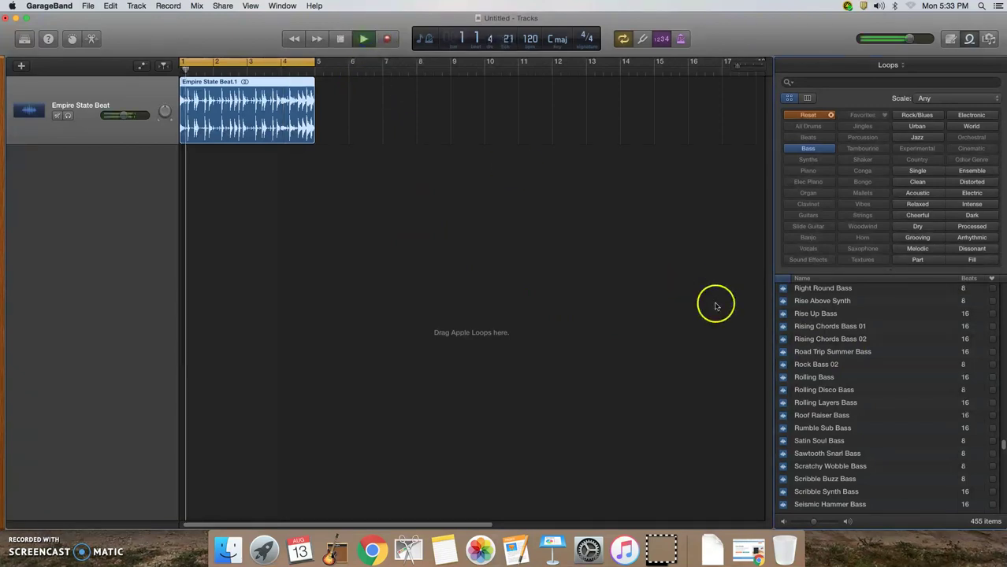
pyautogui.click(827, 351)
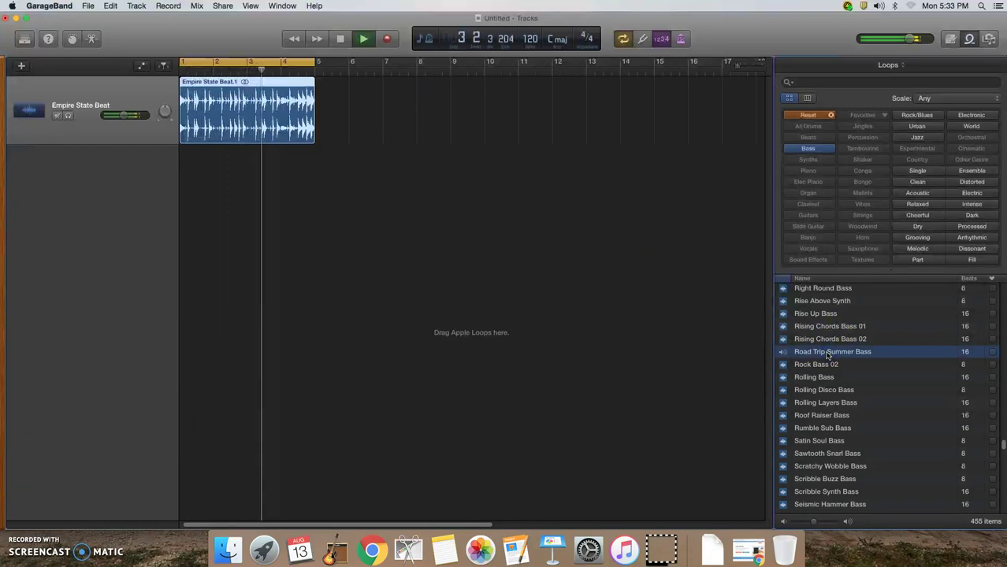
pyautogui.click(829, 330)
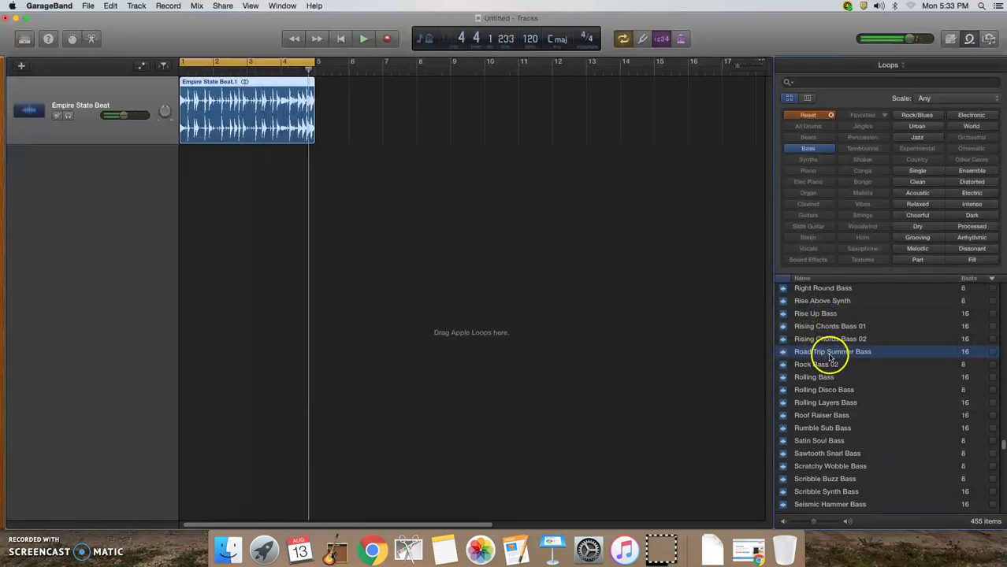
# Place the Road Trip Summer Bass loop on a new track at bar 1, and lower its volume to about -13.2 dB during playback
pyautogui.moveTo(820, 356); pyautogui.dragTo(190, 221)
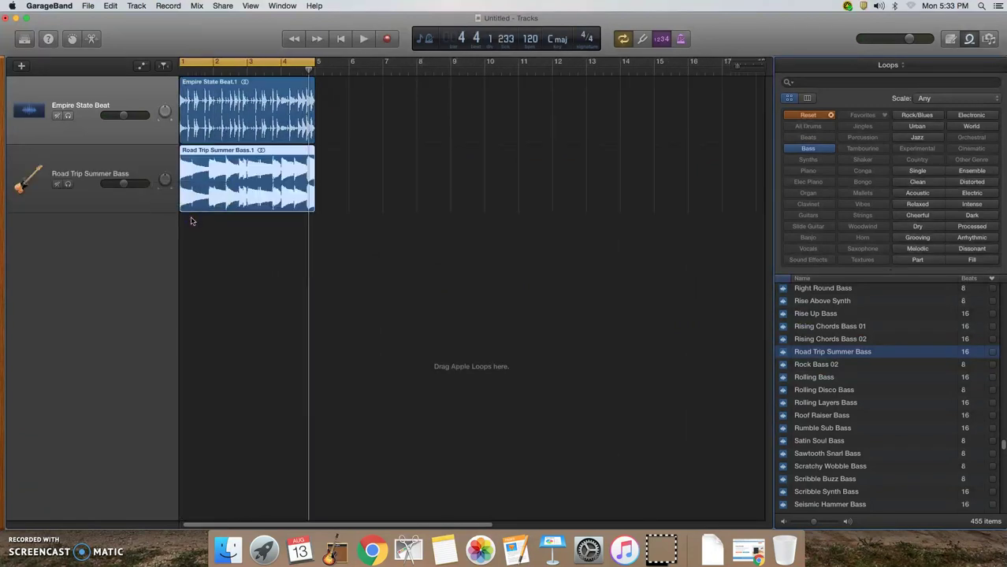
pyautogui.press('space')
pyautogui.click(219, 183)
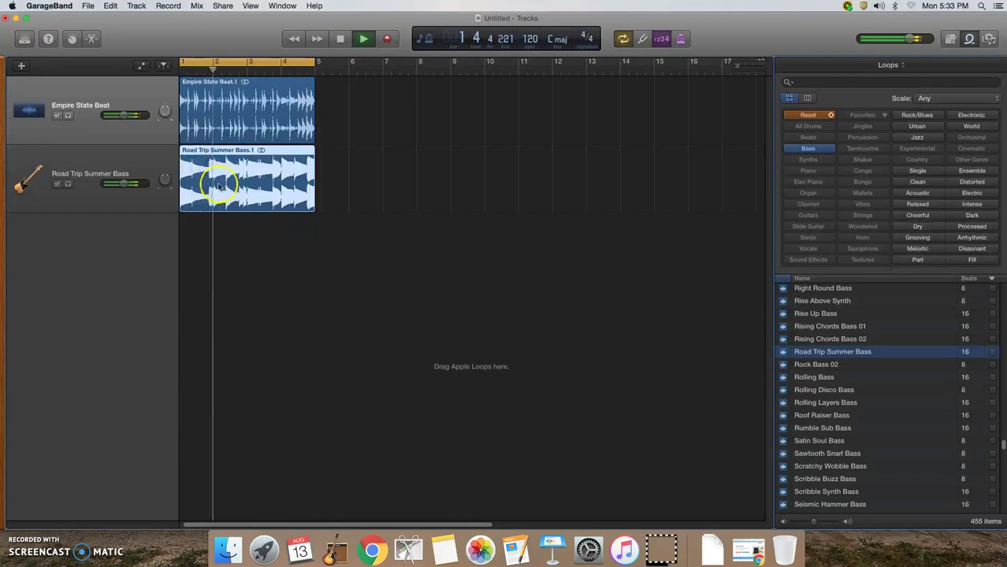
pyautogui.moveTo(143, 190); pyautogui.dragTo(105, 187)
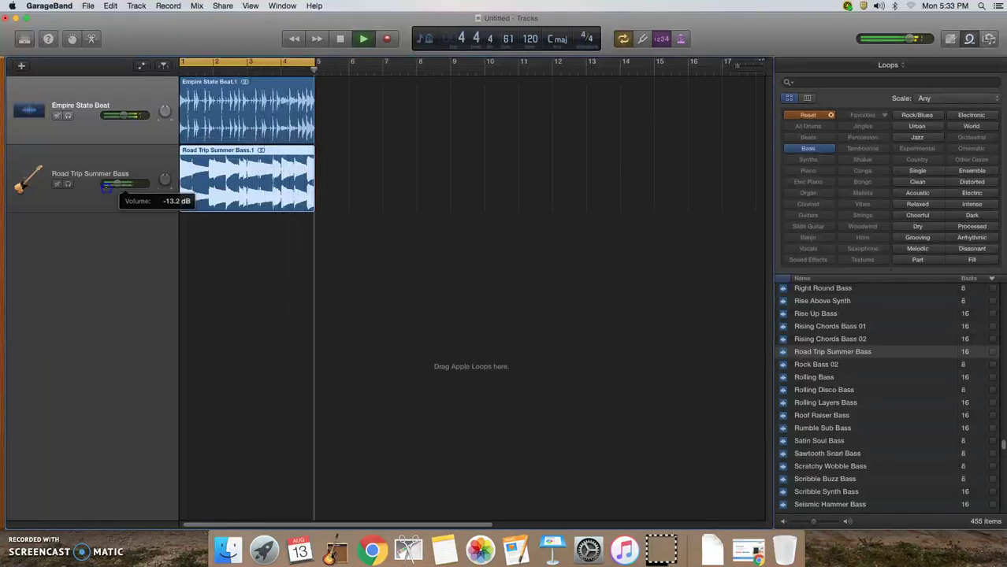
pyautogui.click(295, 96)
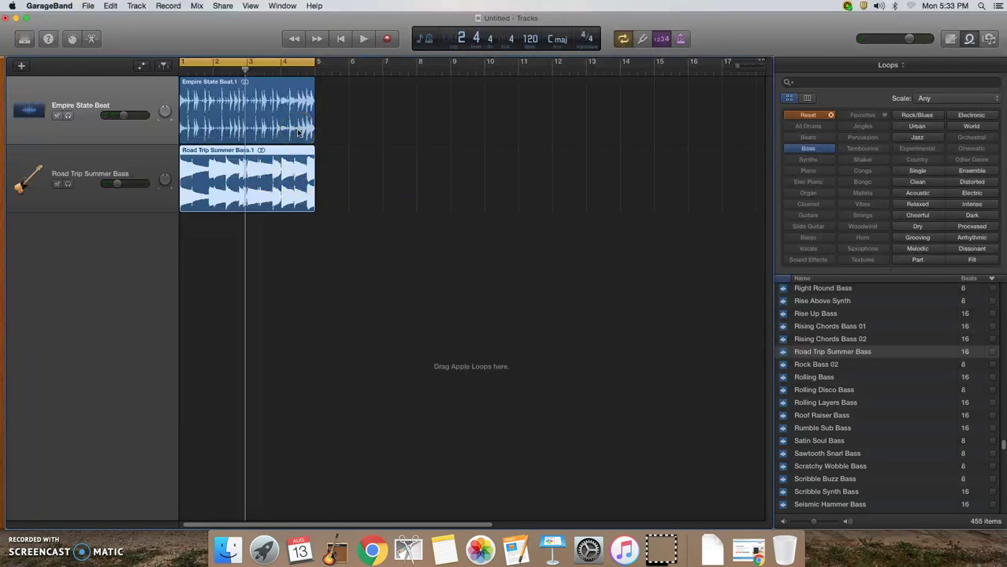
# Clear the Bass filter, filter the loops by Guitars and look through the list
pyautogui.click(808, 118)
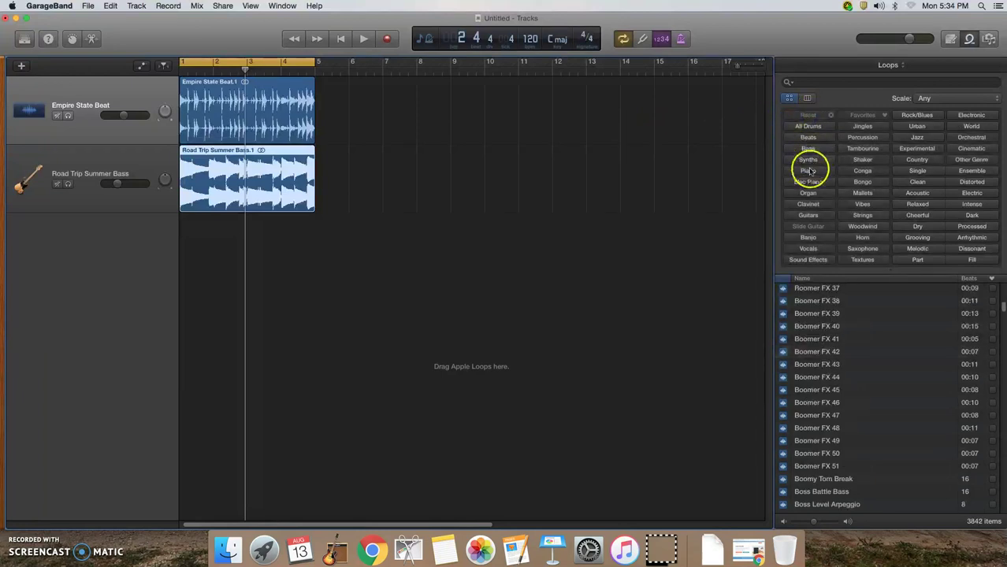
pyautogui.click(809, 215)
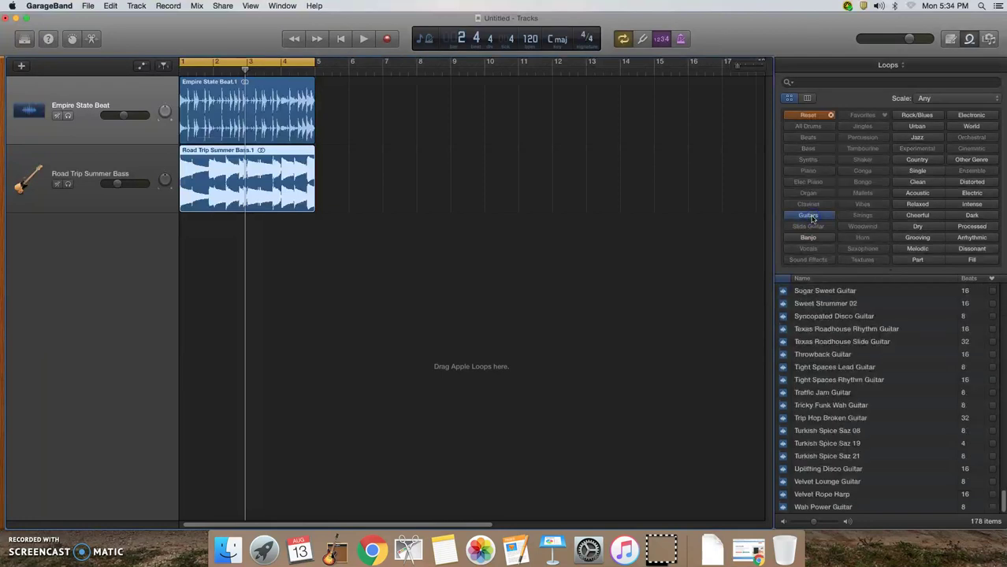
pyautogui.scroll(10, 858, 377)
pyautogui.scroll(5, 859, 376)
pyautogui.scroll(1, 859, 376)
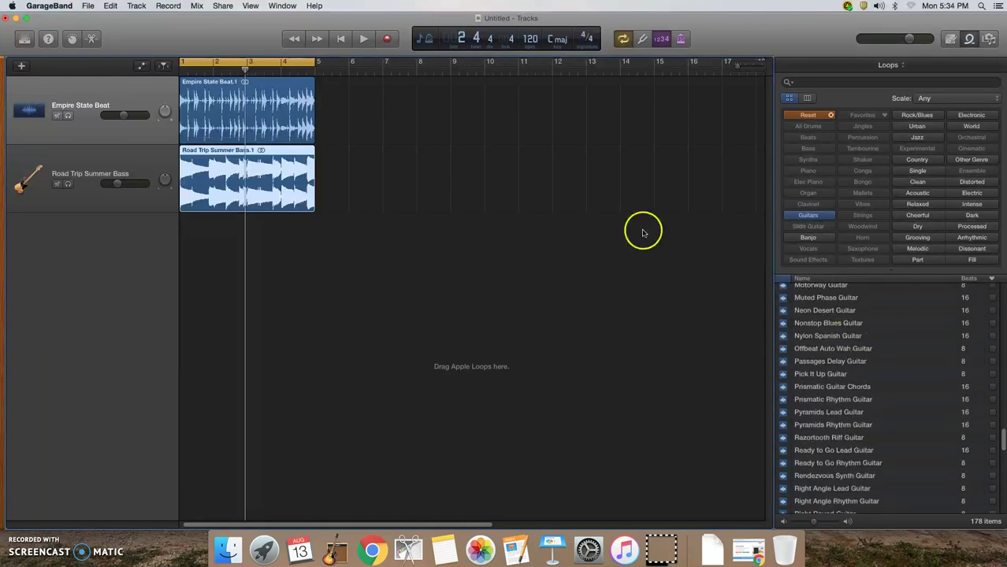
# Preview Neon Desert Guitar along with the playing drum and bass tracks, stop playback and lower the loop preview volume
pyautogui.click(365, 43)
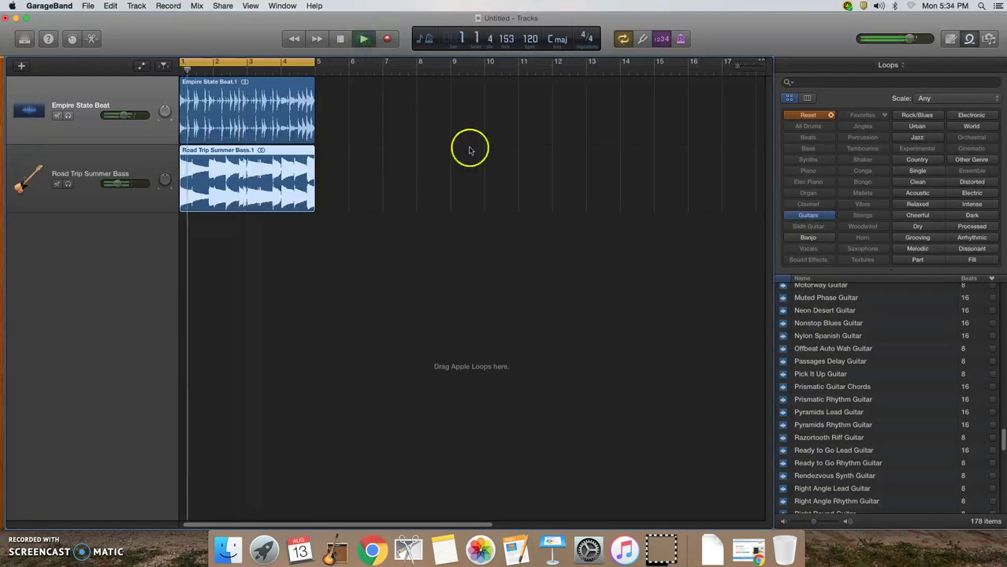
pyautogui.click(821, 312)
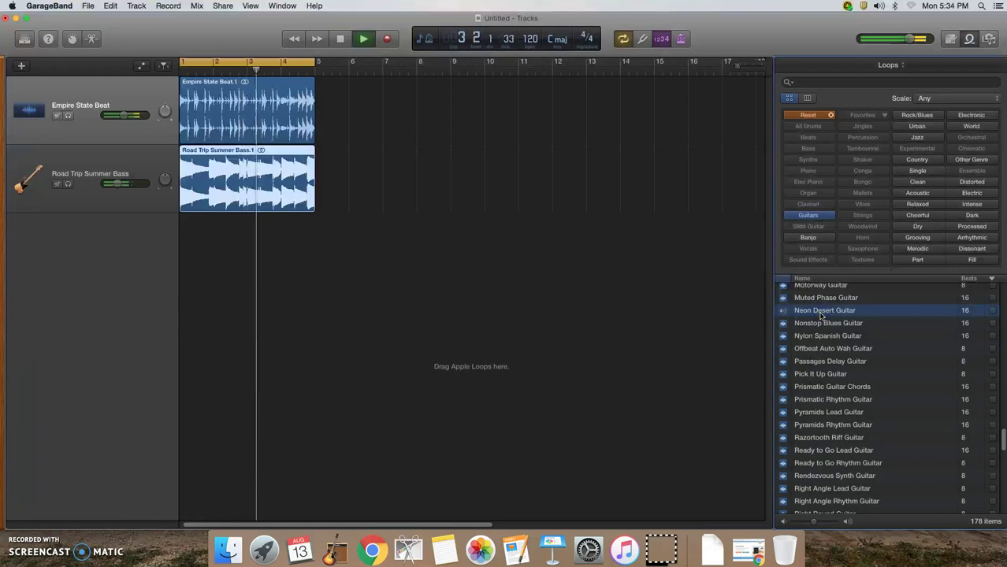
pyautogui.click(816, 315)
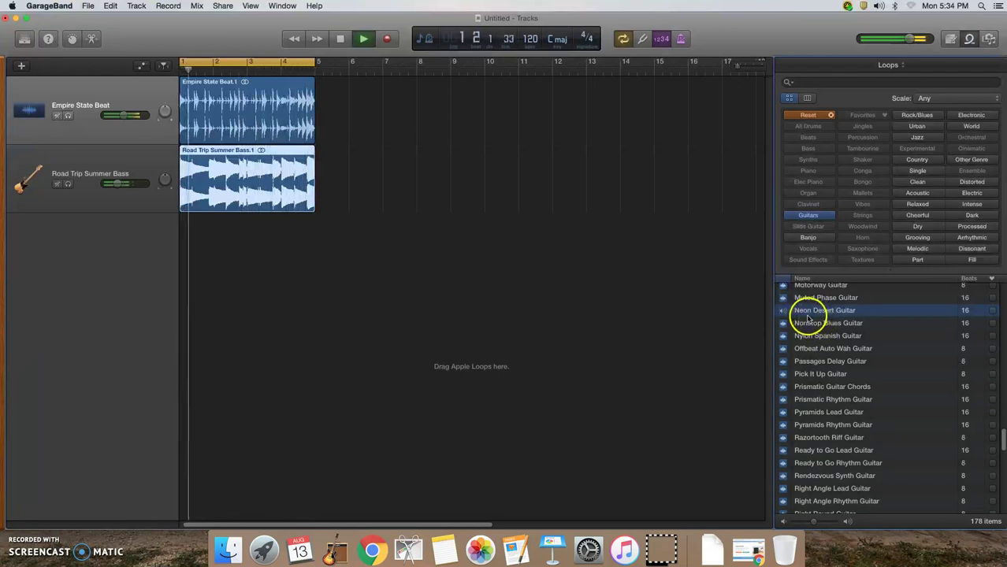
pyautogui.click(803, 325)
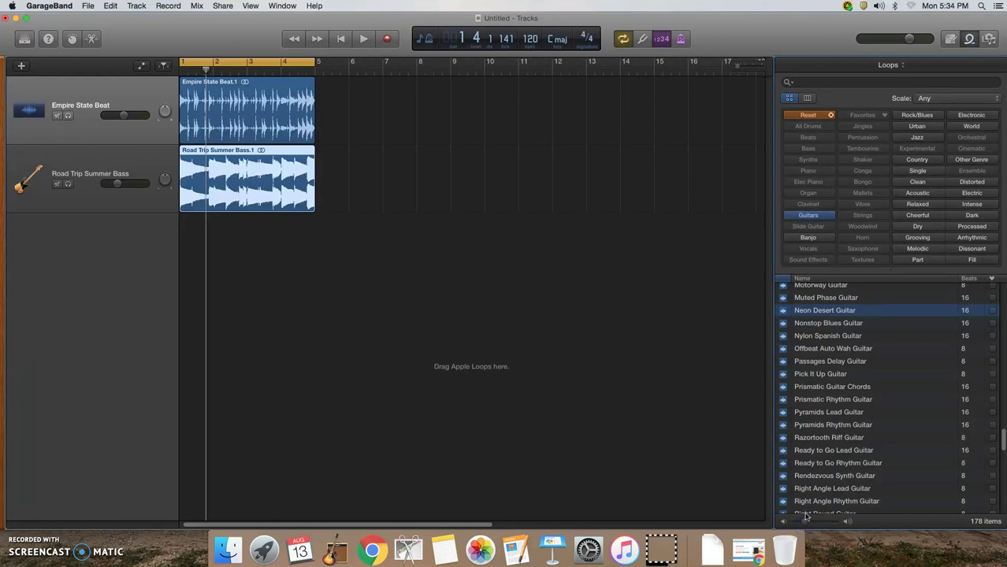
# Preview Neon Desert Guitar, Nylon Spanish Guitar and Pyramids Lead Guitar against the playing tracks, and stop playback
pyautogui.press('space')
pyautogui.click(819, 314)
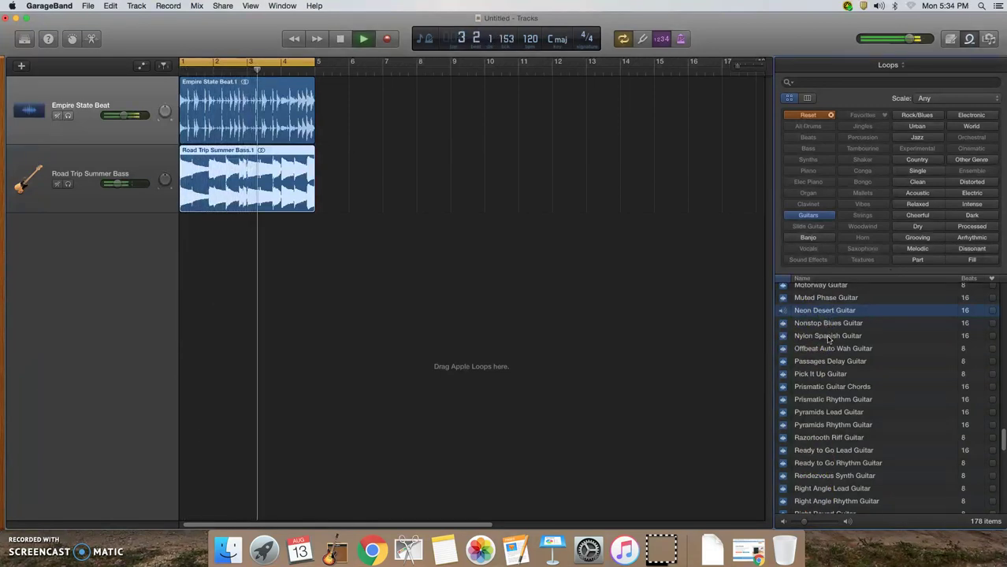
pyautogui.click(828, 339)
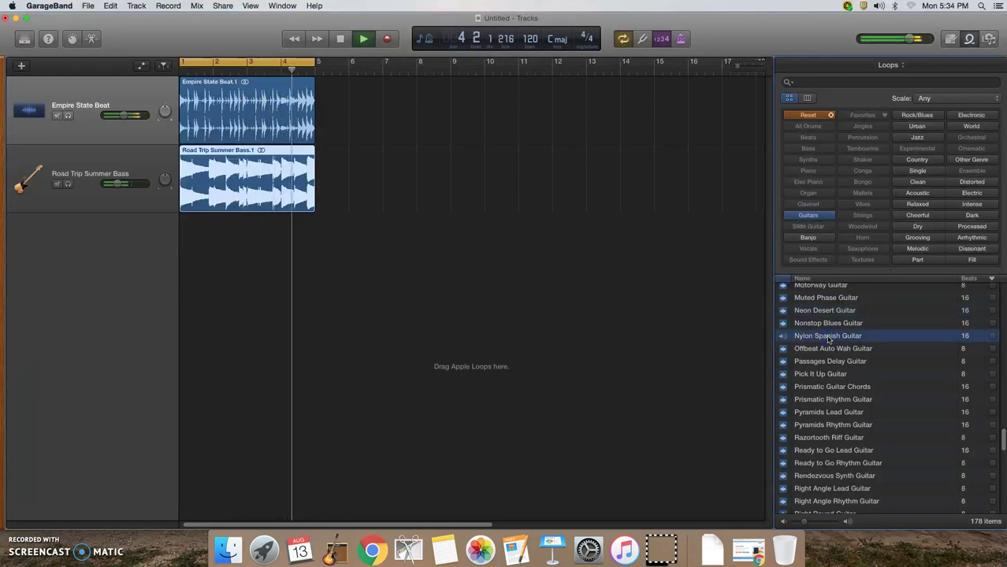
pyautogui.click(825, 413)
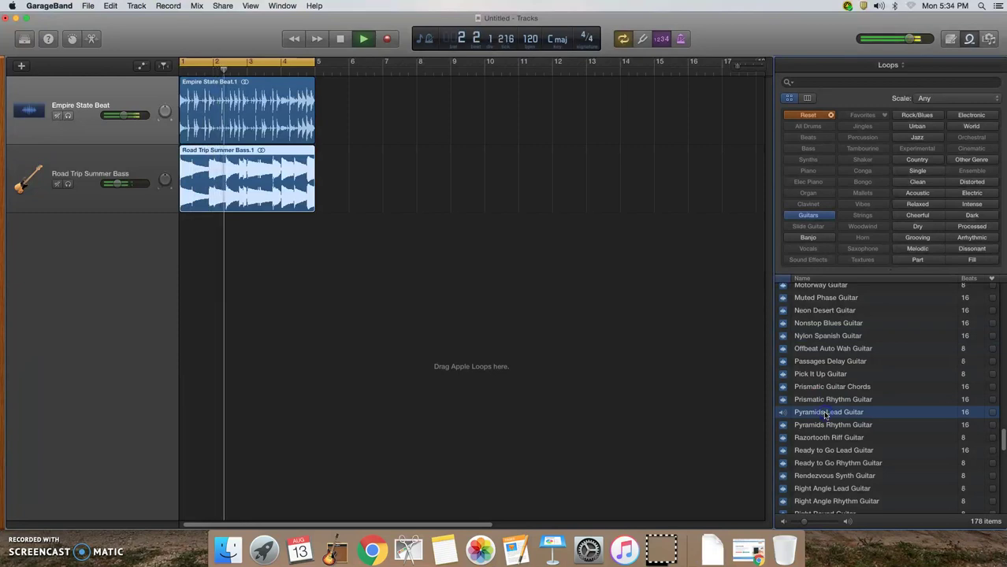
pyautogui.click(831, 412)
pyautogui.scroll(-1, 836, 415)
pyautogui.scroll(-3, 835, 415)
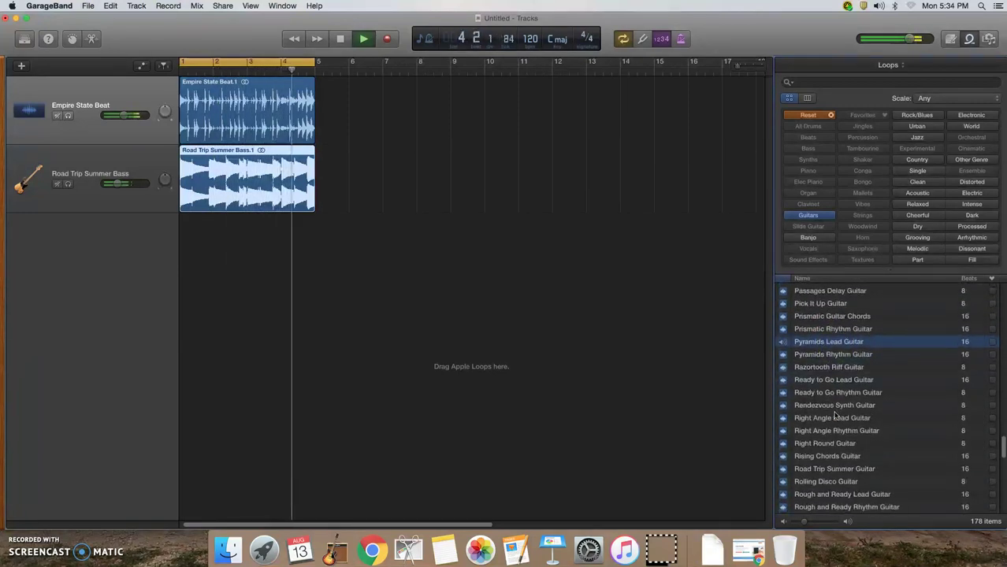
pyautogui.scroll(-2, 834, 430)
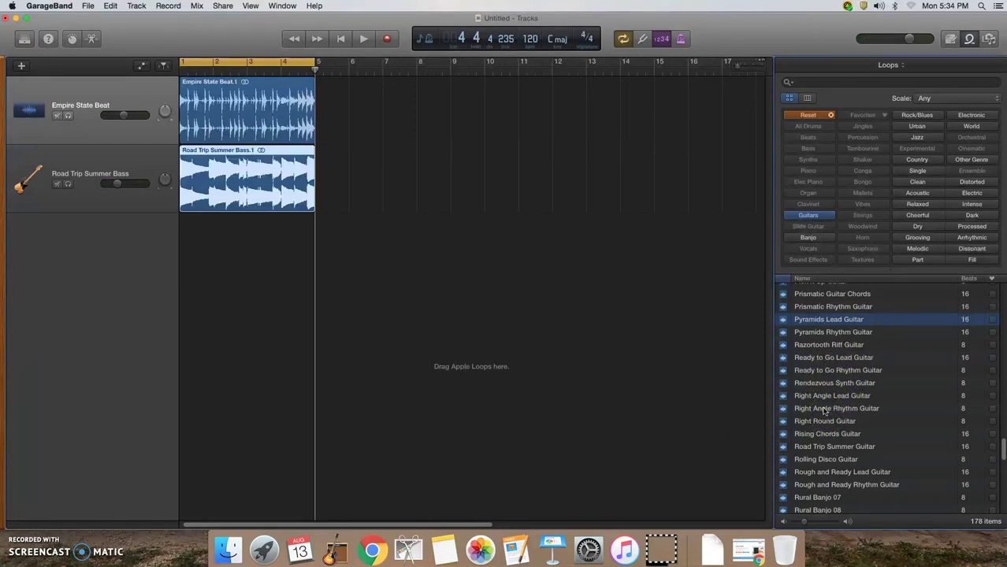
# Find the 16-beat Rough and Ready Rhythm Guitar loop and place it on a new track below the bass at bar 1
pyautogui.scroll(-5, 824, 409)
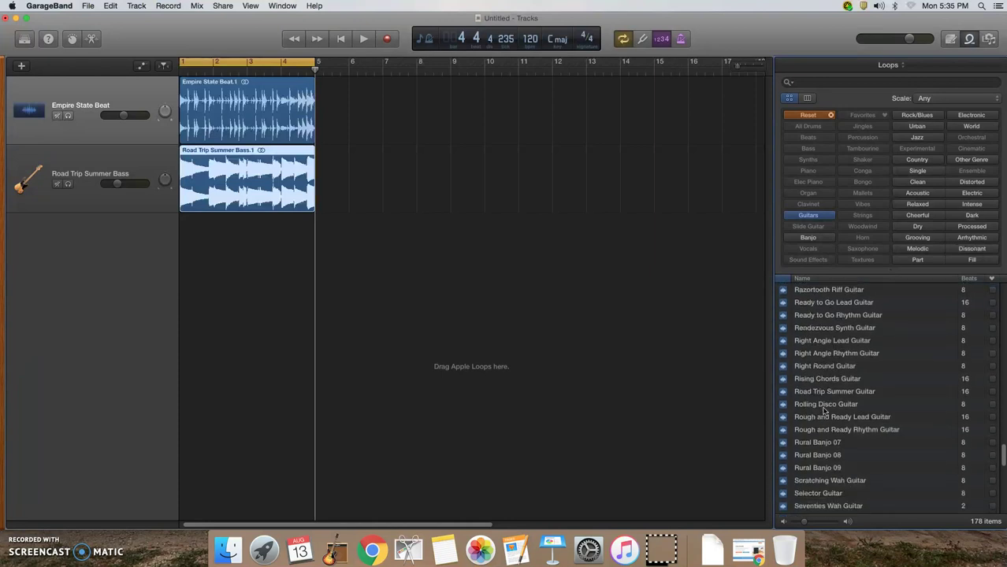
pyautogui.scroll(-1, 824, 409)
pyautogui.scroll(-1, 824, 410)
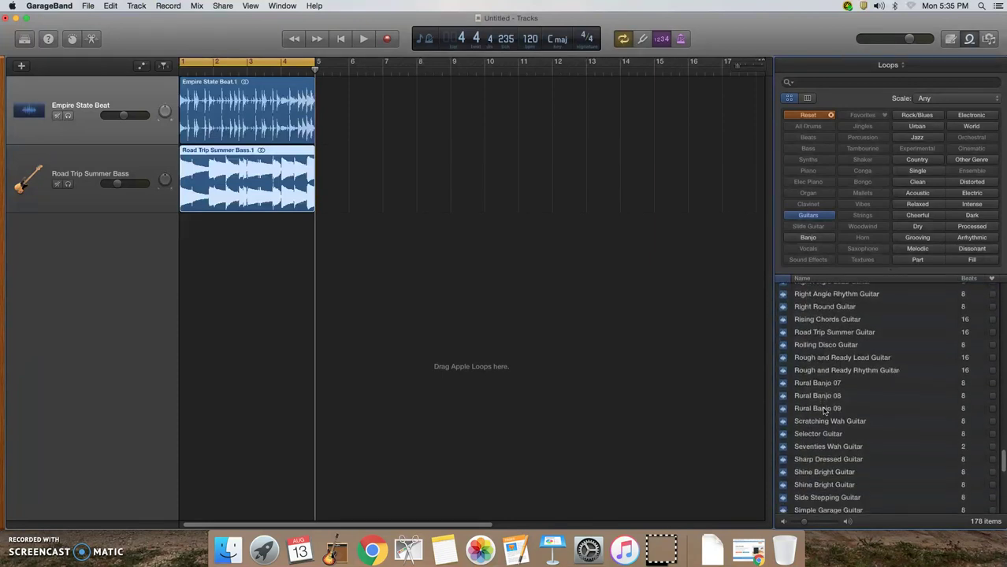
pyautogui.scroll(-1, 832, 410)
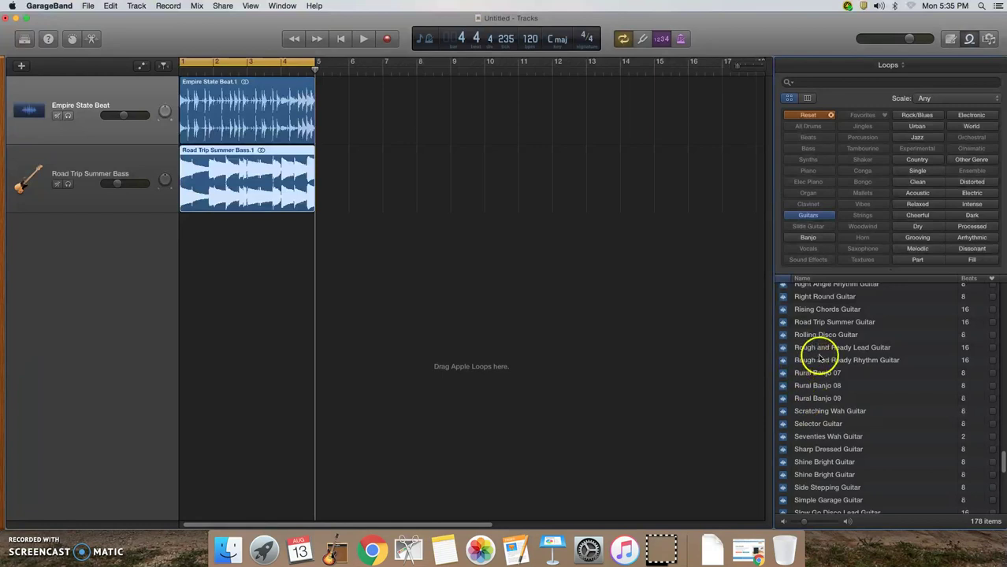
pyautogui.moveTo(822, 364); pyautogui.dragTo(181, 285)
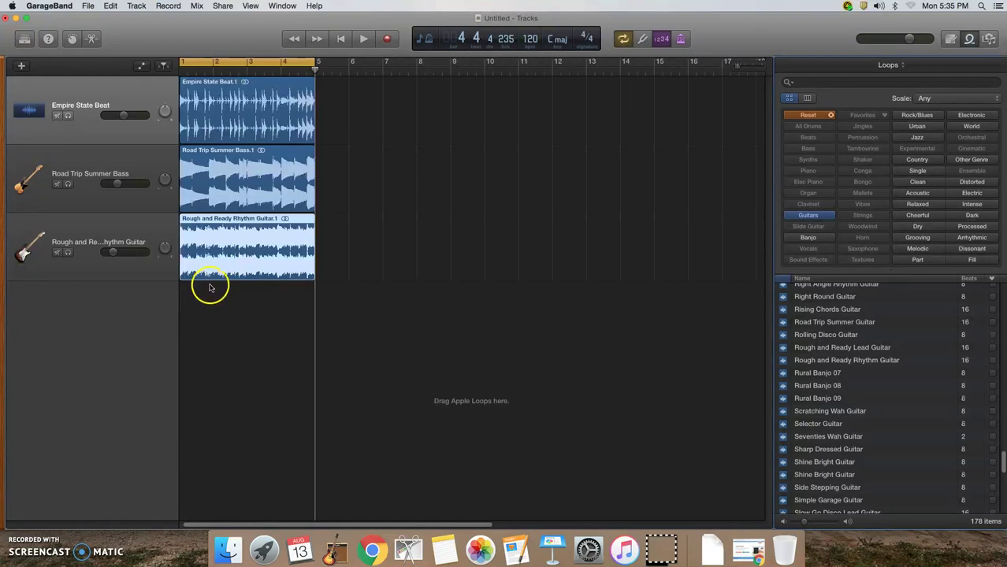
# Balance the track volumes during playback: rhythm guitar about -17.2 dB, Road Trip Summer Bass about -10.8 dB, and Empire State Beat slightly lower
pyautogui.press('space')
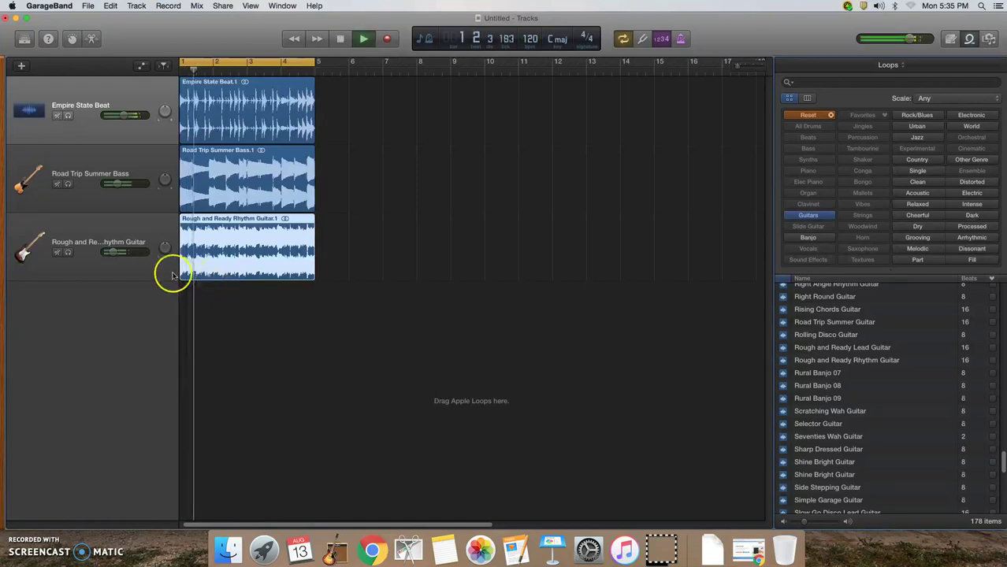
pyautogui.click(126, 252)
pyautogui.moveTo(127, 253); pyautogui.dragTo(116, 252)
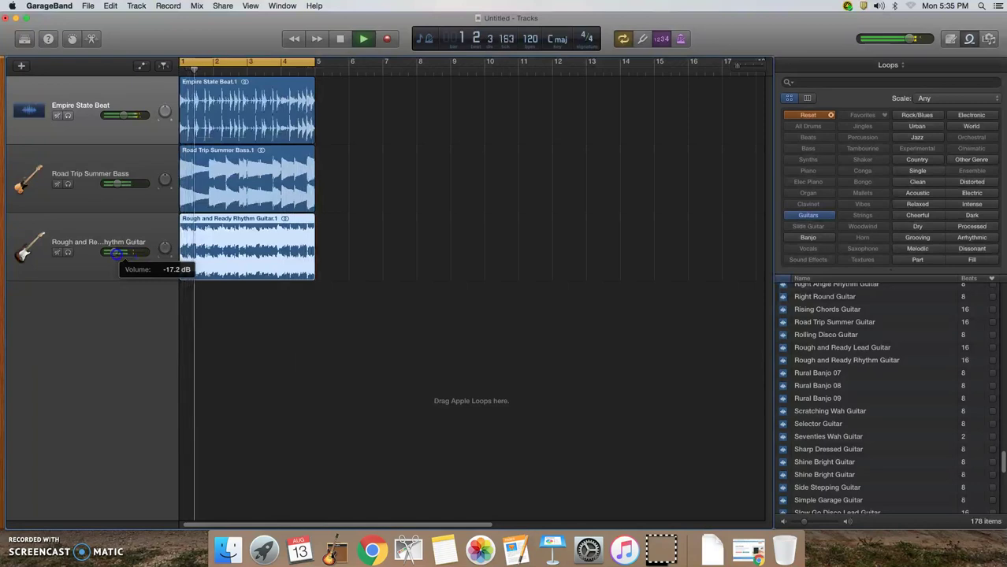
pyautogui.click(119, 184)
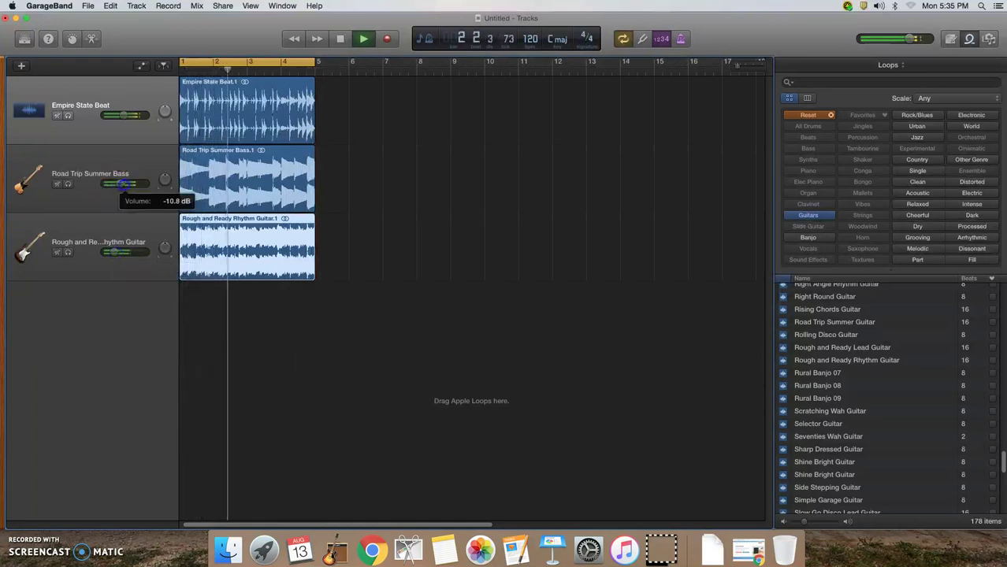
pyautogui.moveTo(124, 116); pyautogui.dragTo(114, 119)
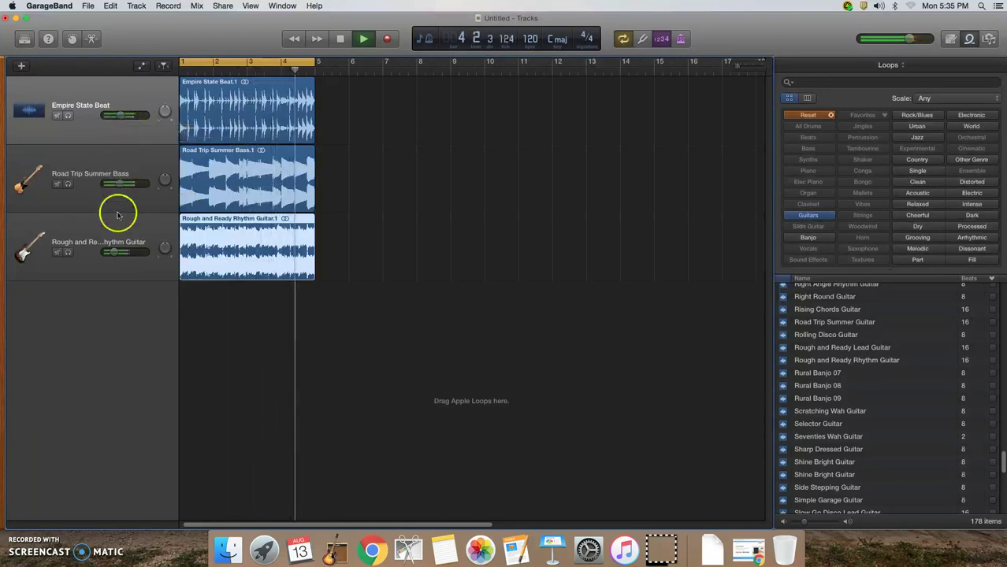
pyautogui.press('space')
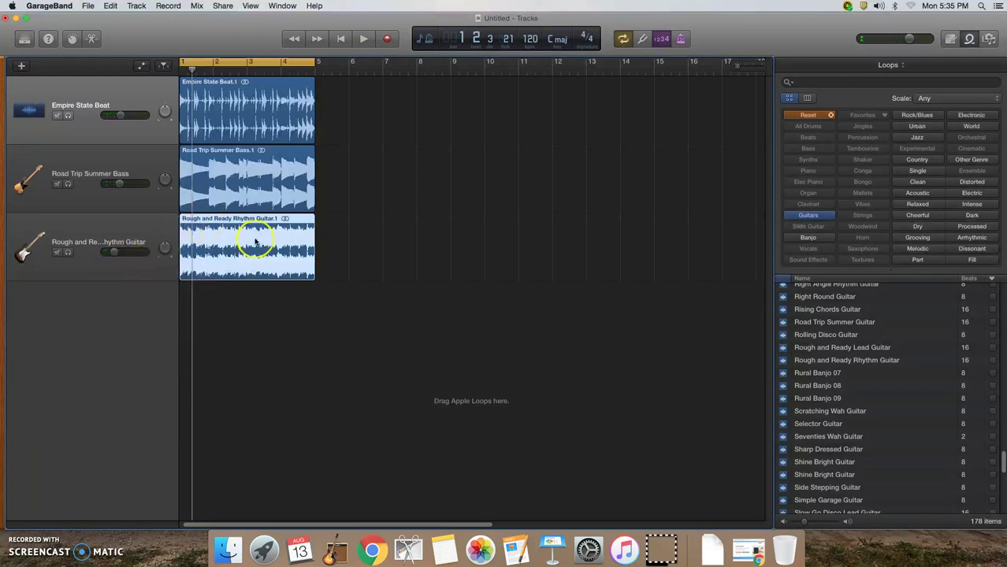
# Replace the Rough and Ready Rhythm Guitar region with the Rough and Ready Lead Guitar loop at bar 1, and play the mix
pyautogui.keyDown('shift'); pyautogui.click(272, 171); pyautogui.keyUp('shift')
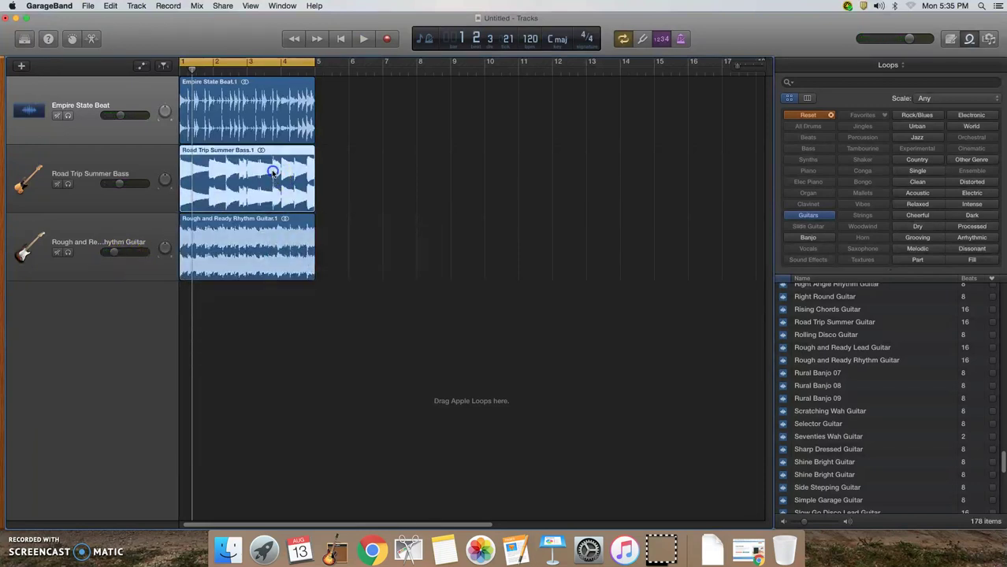
pyautogui.click(264, 233)
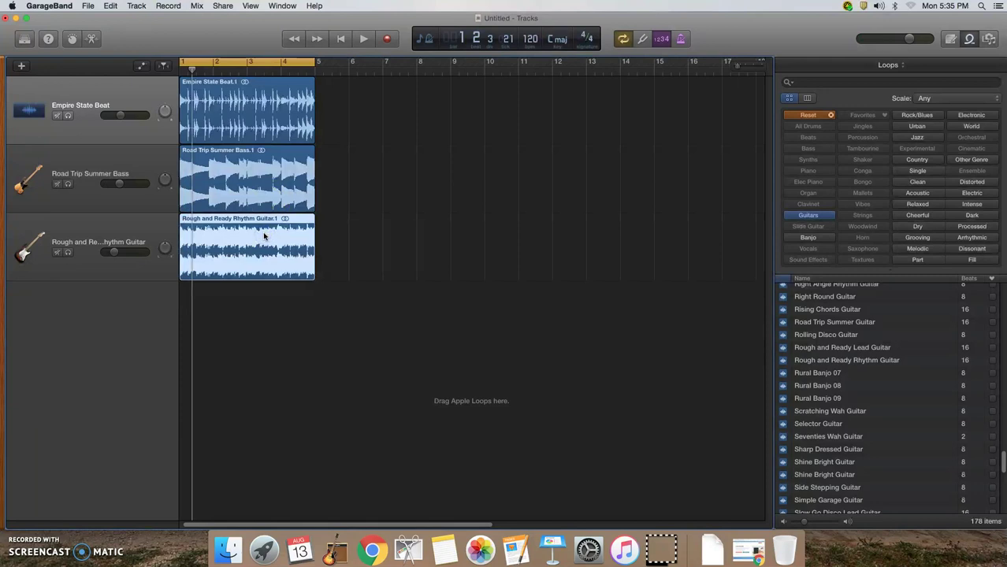
pyautogui.press('Delete')
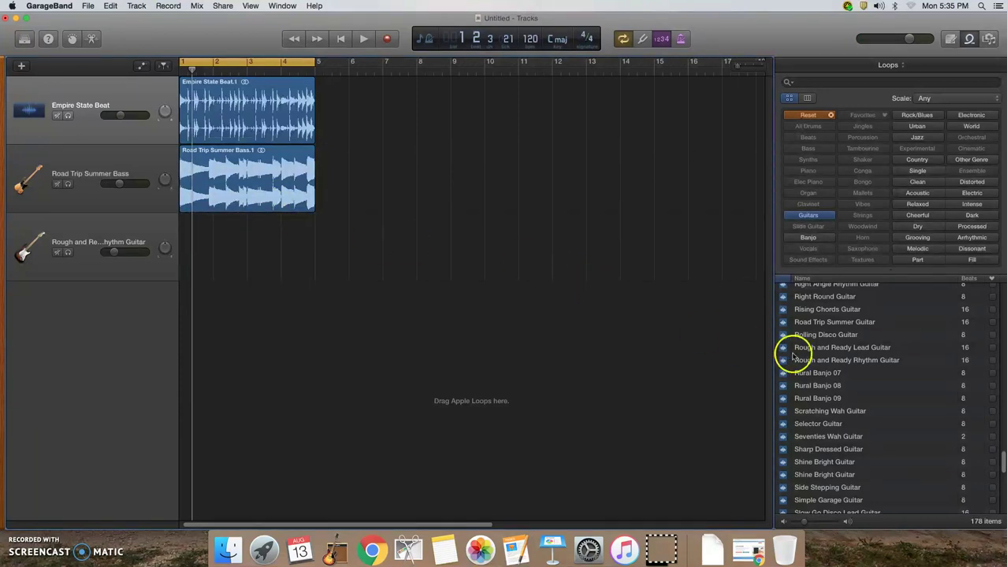
pyautogui.scroll(1, 845, 364)
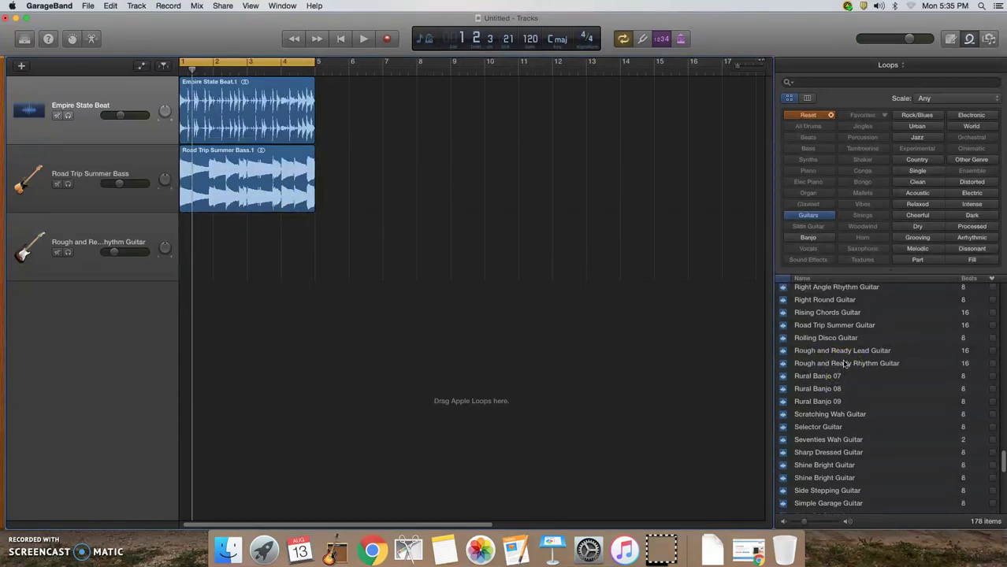
pyautogui.moveTo(848, 355); pyautogui.dragTo(186, 250)
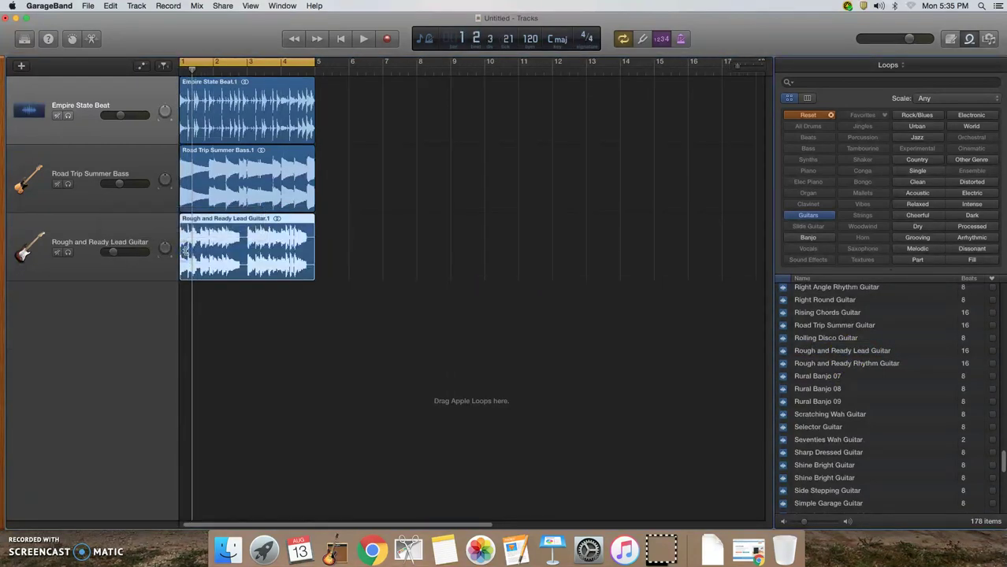
pyautogui.press('space')
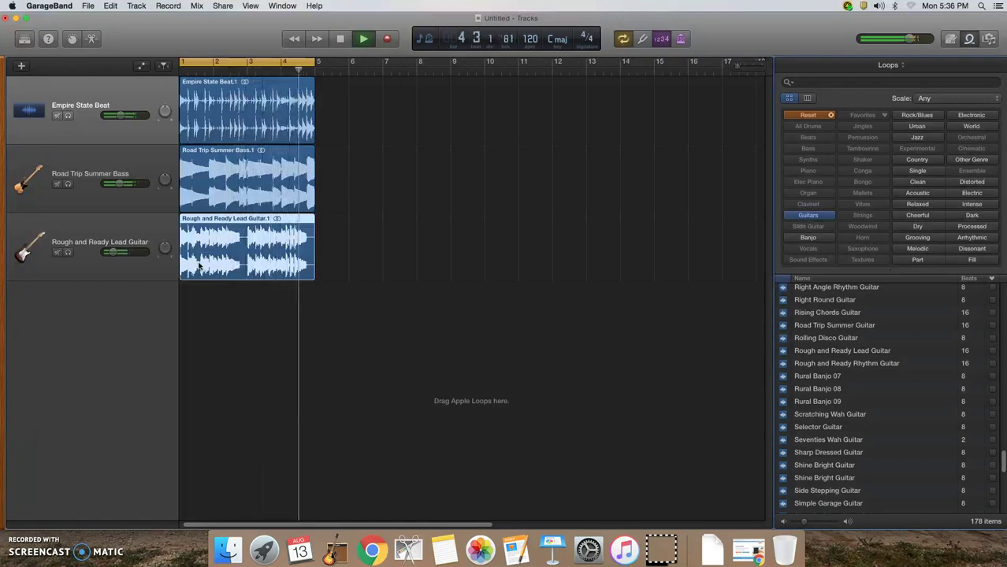
pyautogui.press('space')
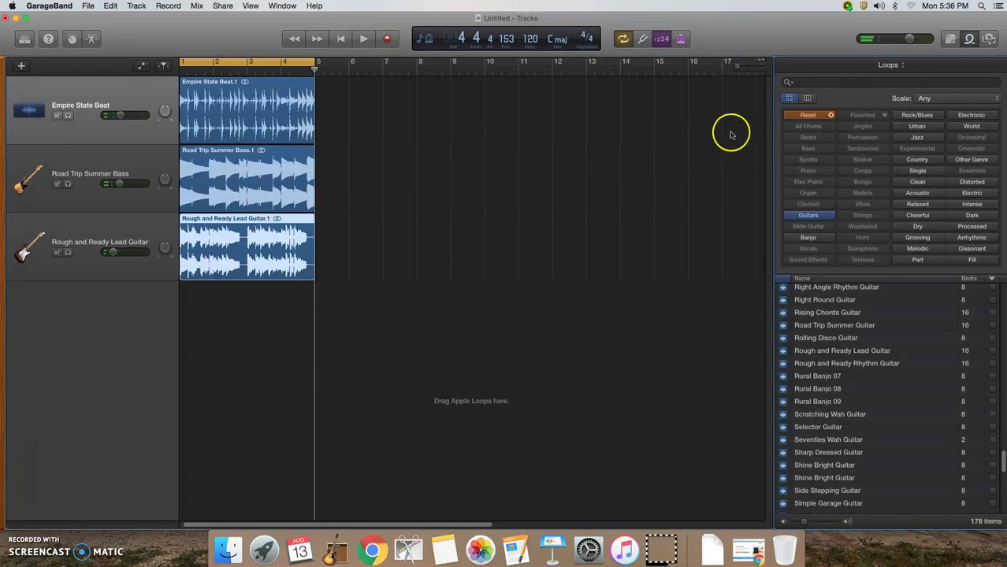
# Clear the Guitars filter, filter the loops by Synths and look through the list
pyautogui.click(809, 117)
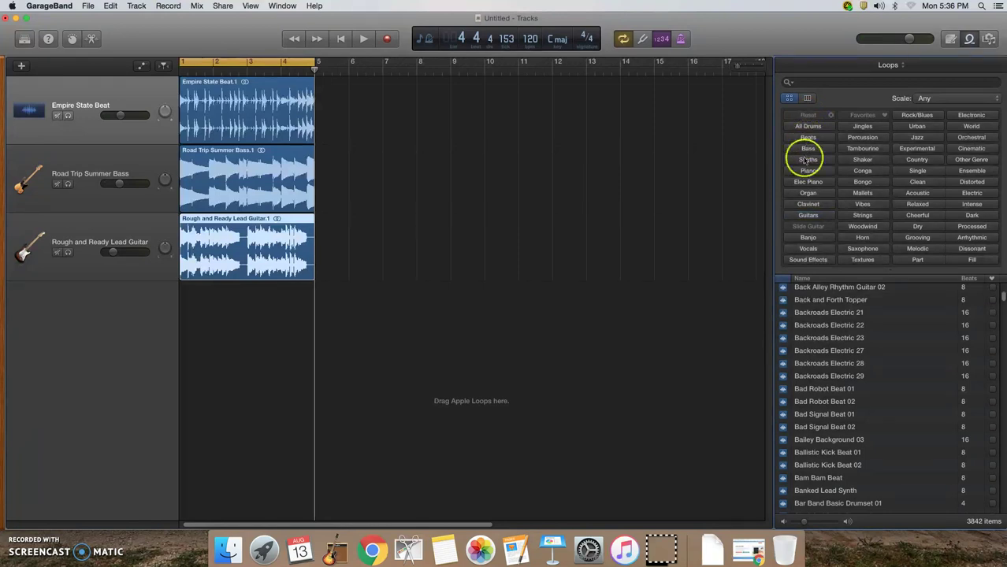
pyautogui.click(809, 161)
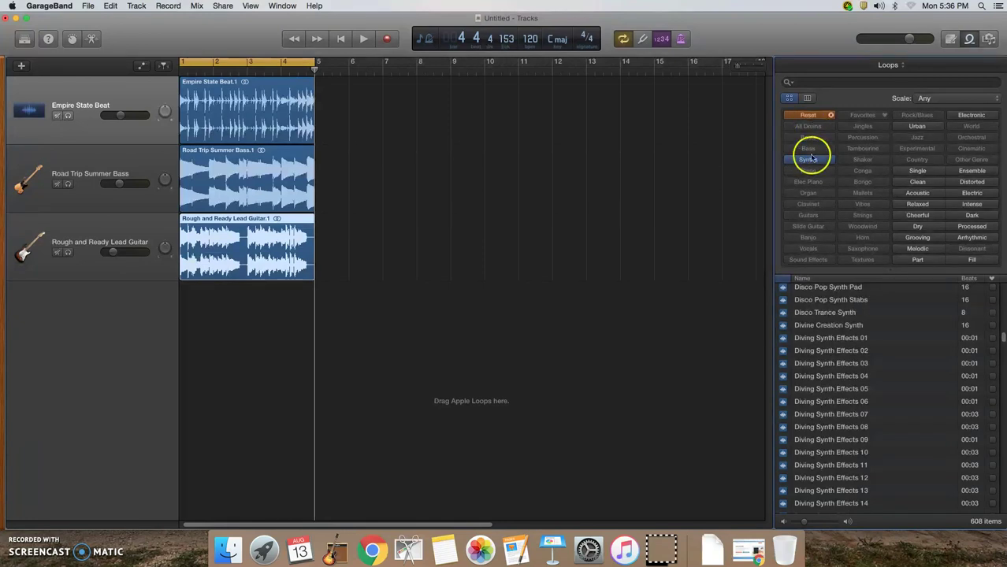
pyautogui.scroll(-10, 846, 392)
pyautogui.scroll(-1, 846, 391)
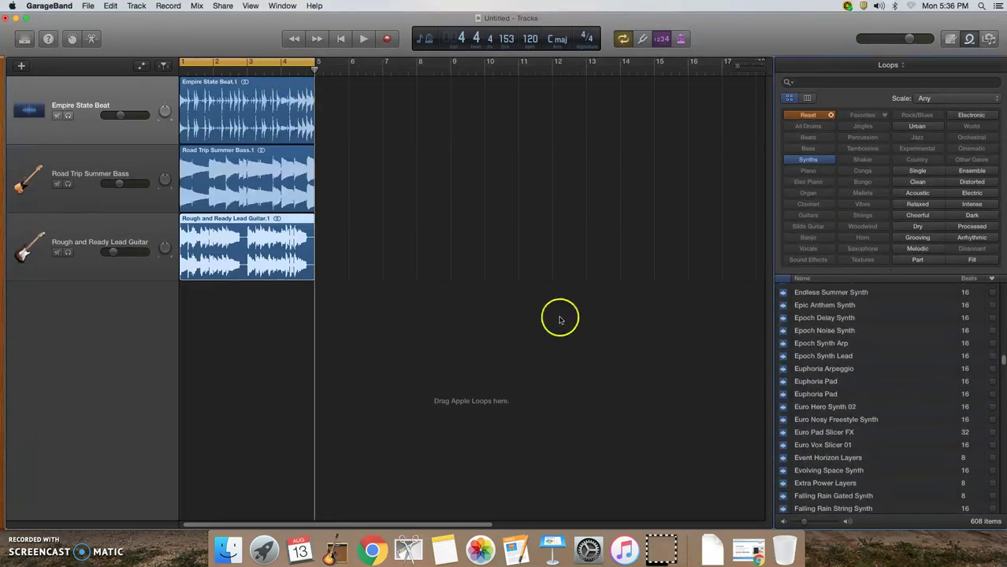
# Audition the Epic Anthem Synth, Euro Hero Synth 02 and Evolving Space Synth loops against the playing mix
pyautogui.press('space')
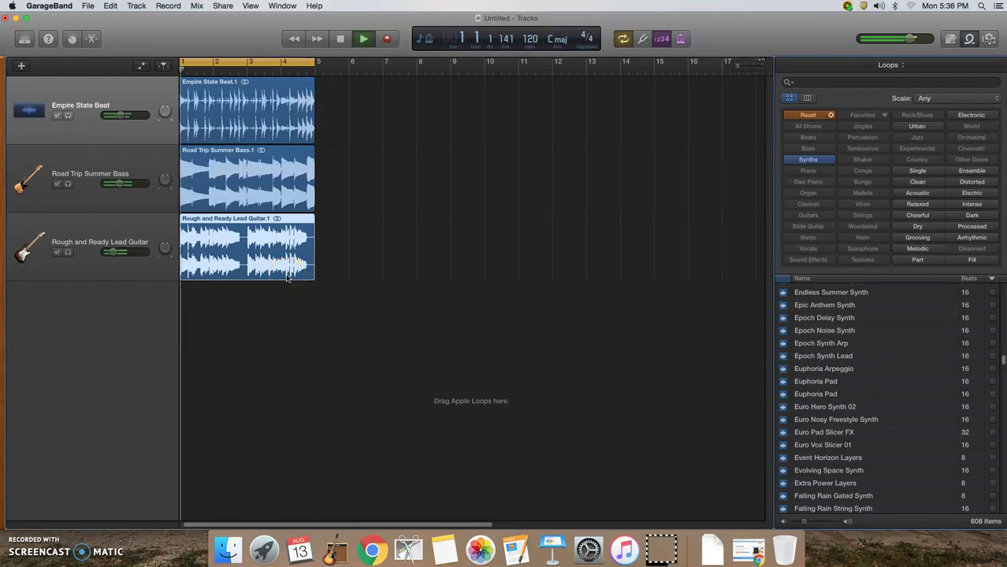
pyautogui.click(829, 307)
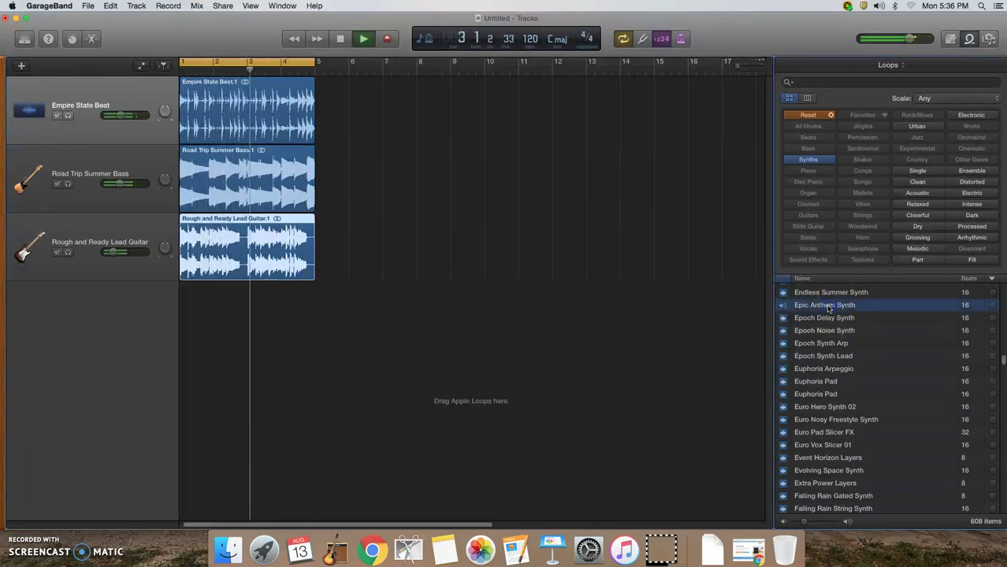
pyautogui.click(822, 408)
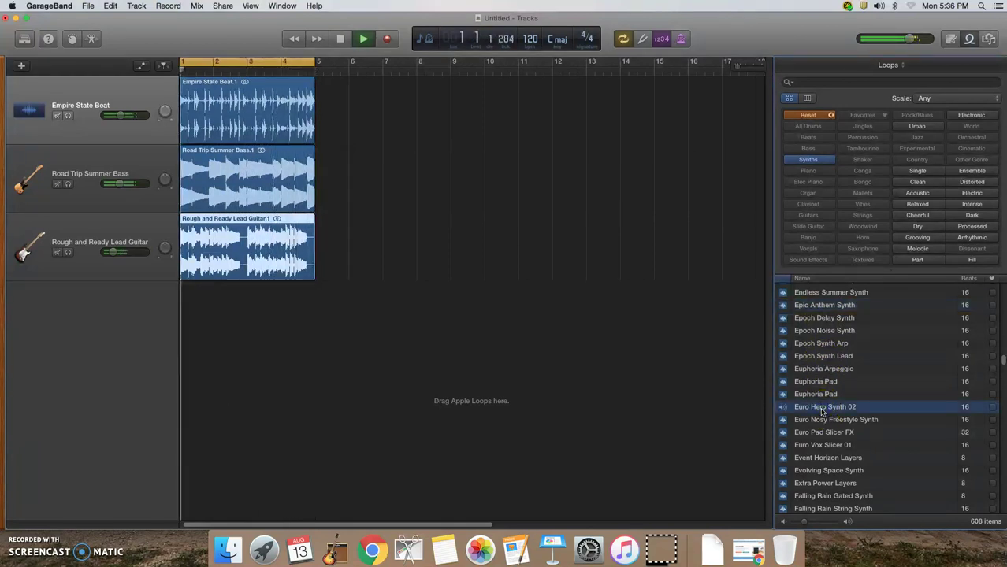
pyautogui.moveTo(817, 412); pyautogui.dragTo(826, 430)
pyautogui.scroll(-3, 825, 429)
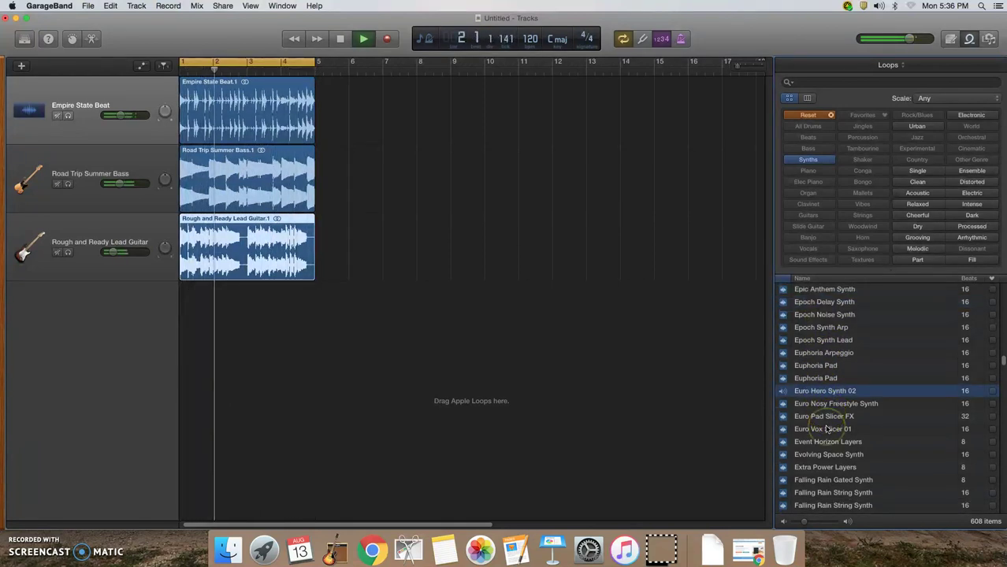
pyautogui.click(827, 426)
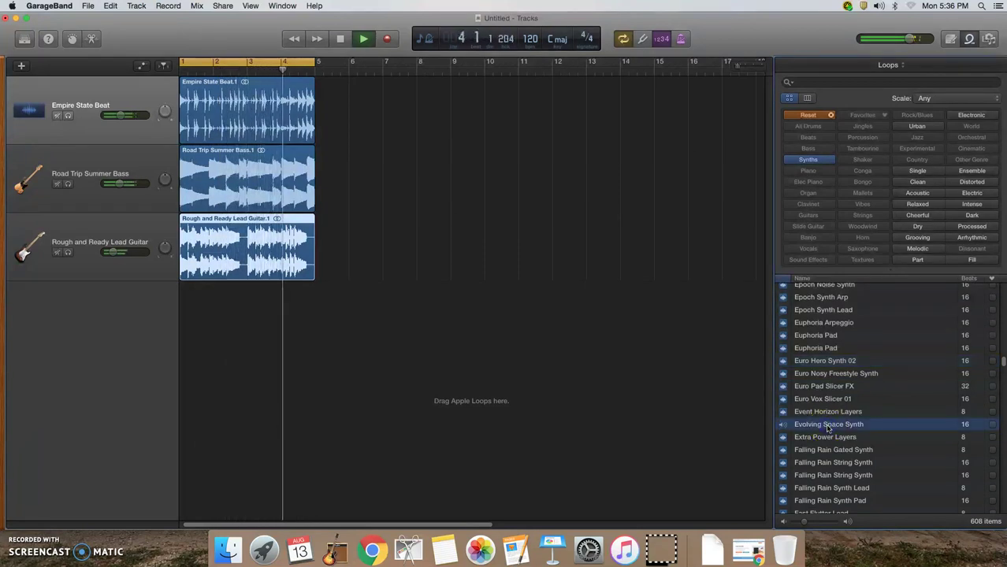
pyautogui.scroll(-2, 827, 426)
pyautogui.click(801, 424)
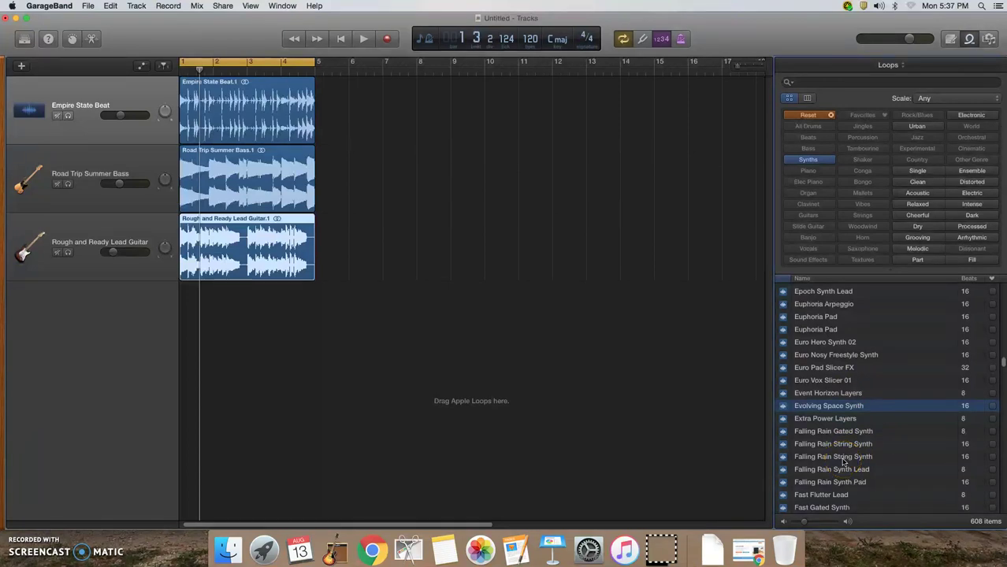
# Try the Epoch Synth Lead loop on a new track below the guitar at bar 1 during playback, and delete its region
pyautogui.press('space')
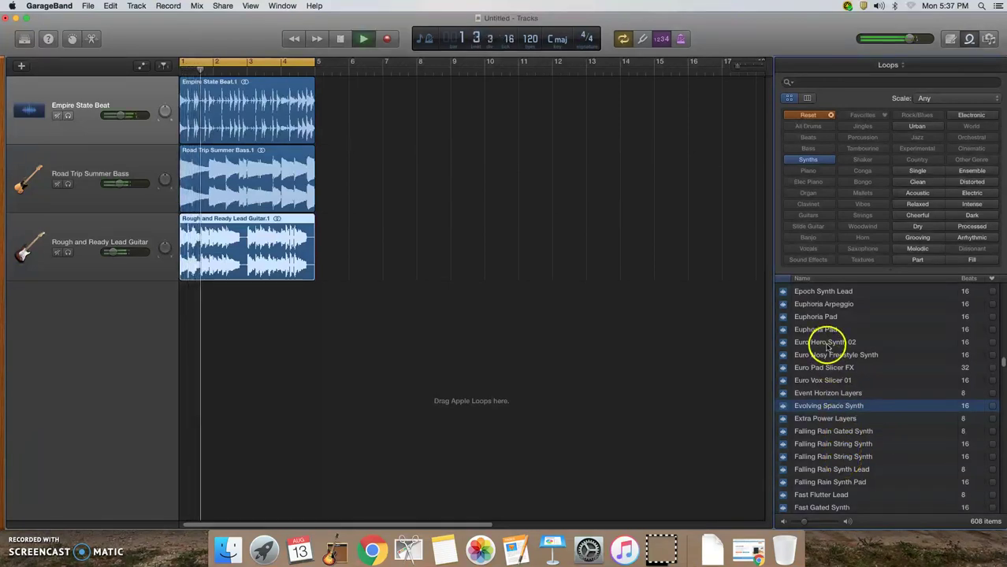
pyautogui.scroll(3, 827, 357)
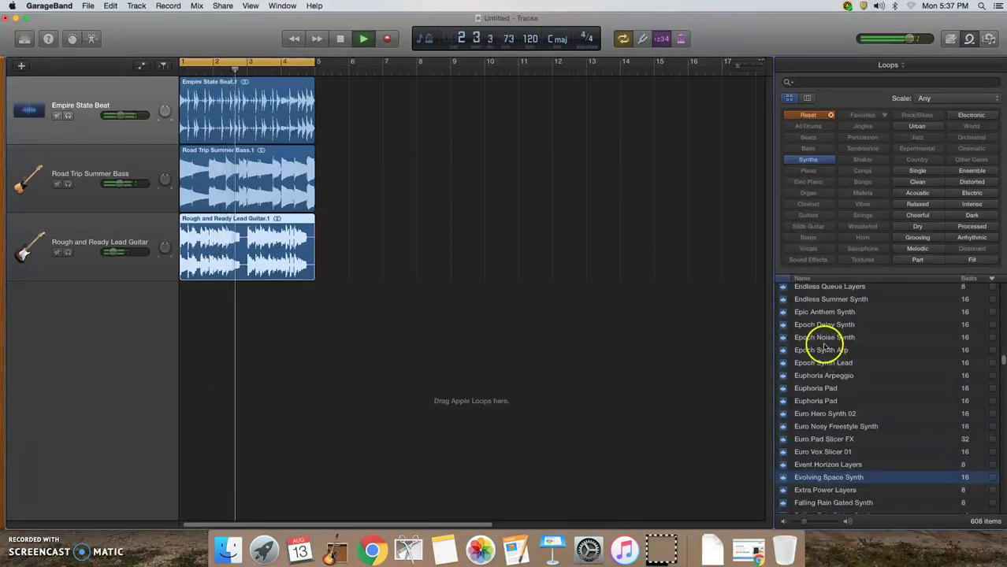
pyautogui.moveTo(823, 363); pyautogui.dragTo(189, 316)
pyautogui.click(116, 321)
pyautogui.moveTo(117, 320); pyautogui.dragTo(140, 320)
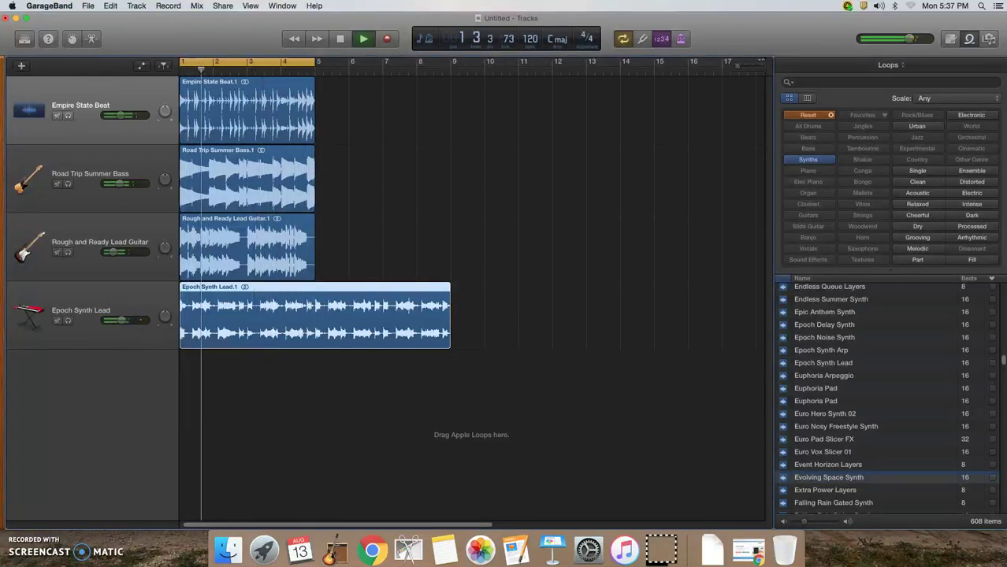
pyautogui.press('space')
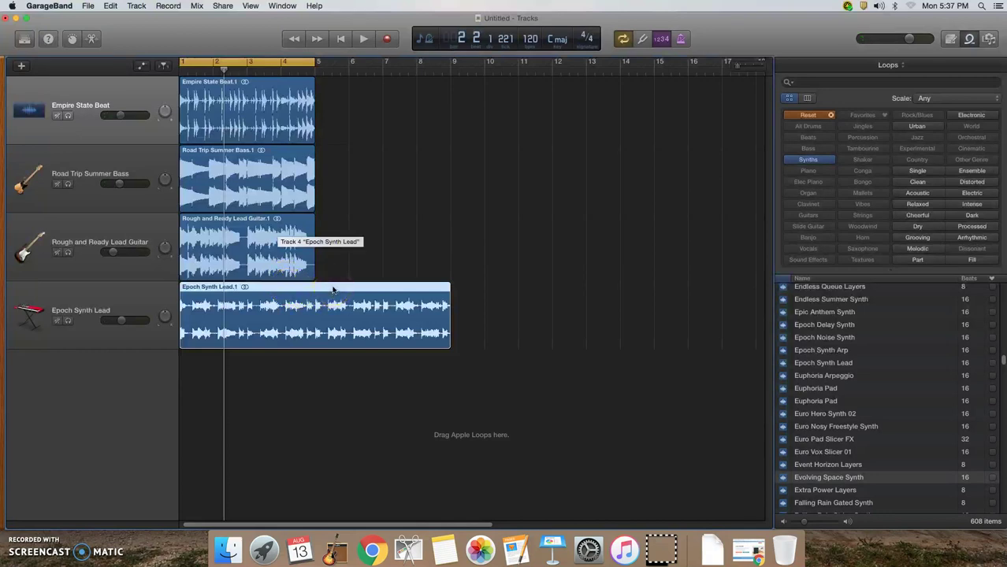
pyautogui.press('Delete')
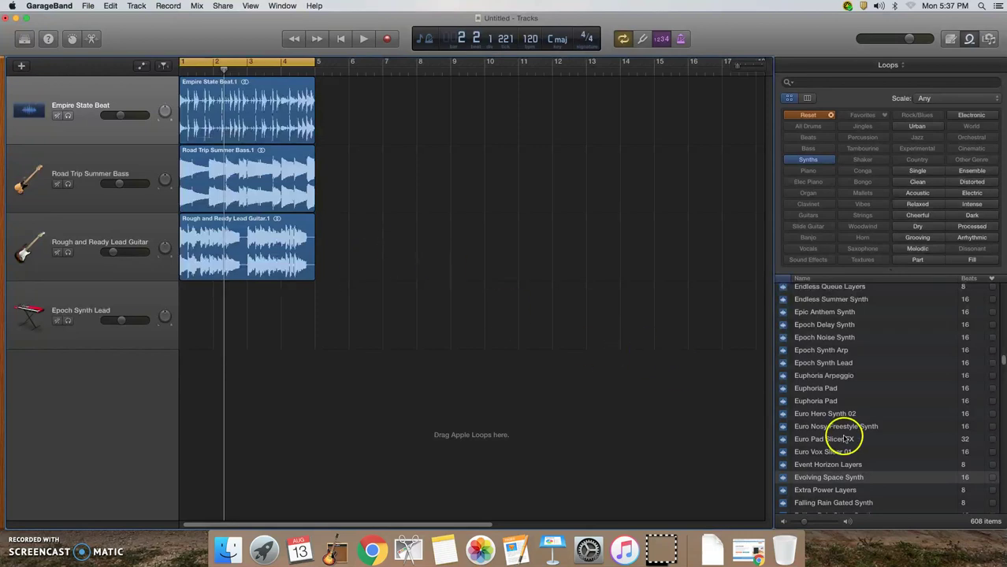
# Place the 16-beat Euro Vox Slicer 01 loop at bar 1 on the fourth track and raise its volume slightly during playback
pyautogui.moveTo(828, 456); pyautogui.dragTo(198, 309)
pyautogui.click(224, 313)
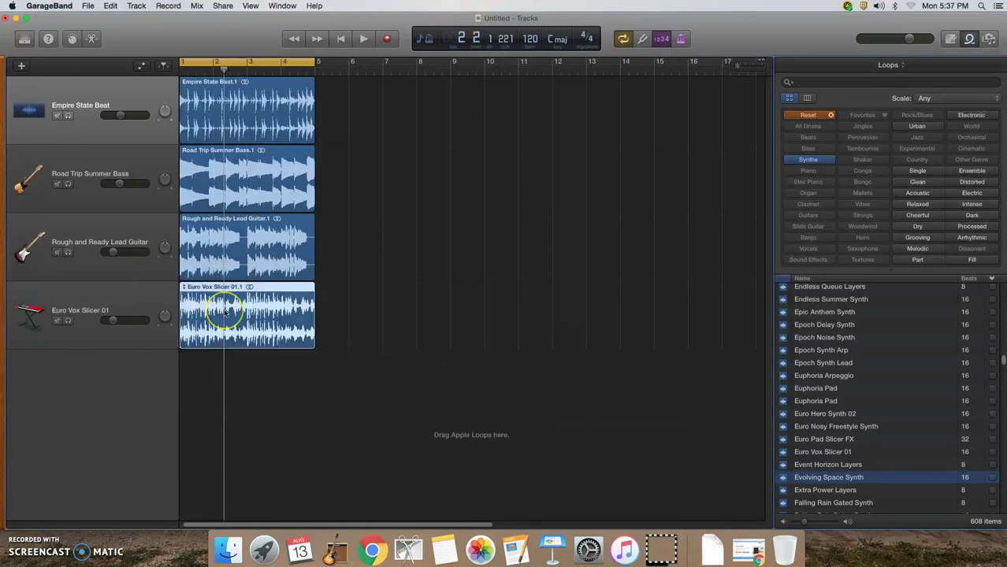
pyautogui.press('space')
pyautogui.moveTo(119, 318); pyautogui.dragTo(130, 320)
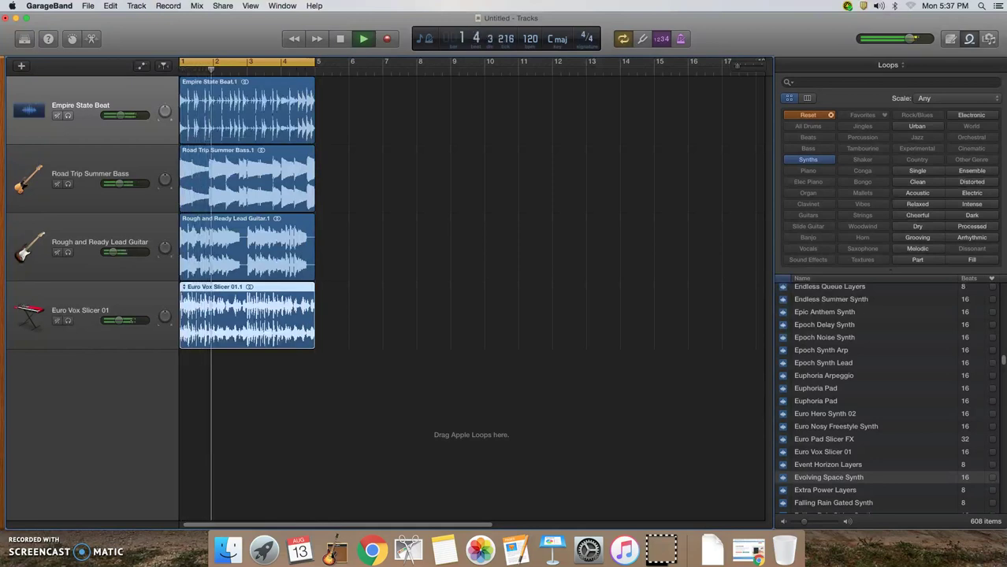
pyautogui.press('space')
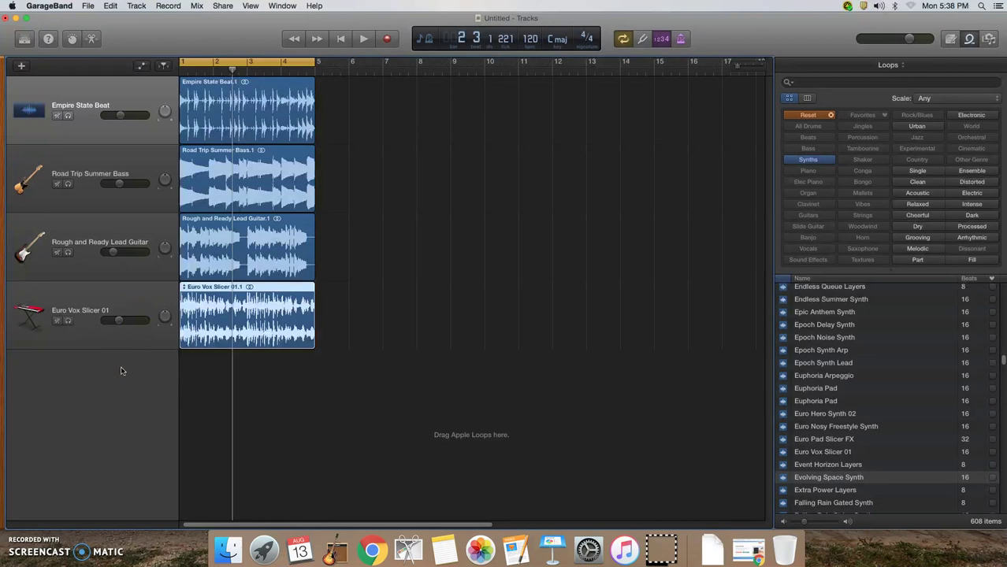
# Save the project to the Desktop, naming it with the owner's surname followed by "Project 1"
pyautogui.click(89, 6)
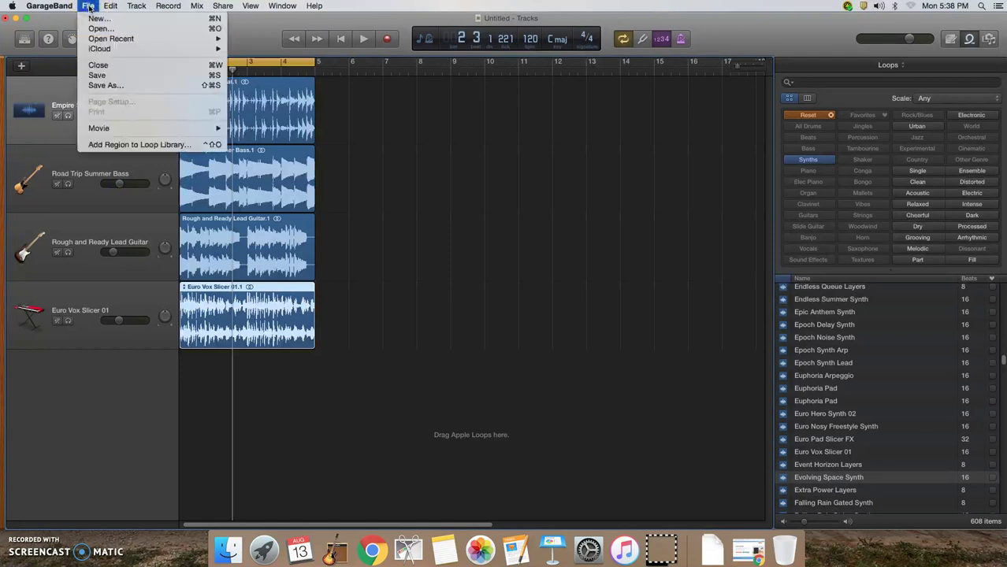
pyautogui.click(110, 86)
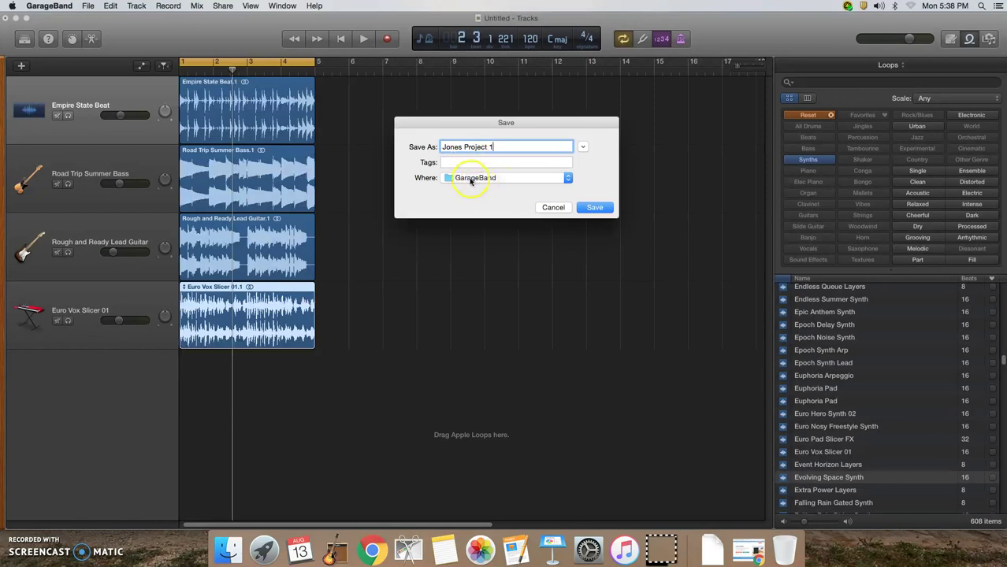
pyautogui.click(523, 181)
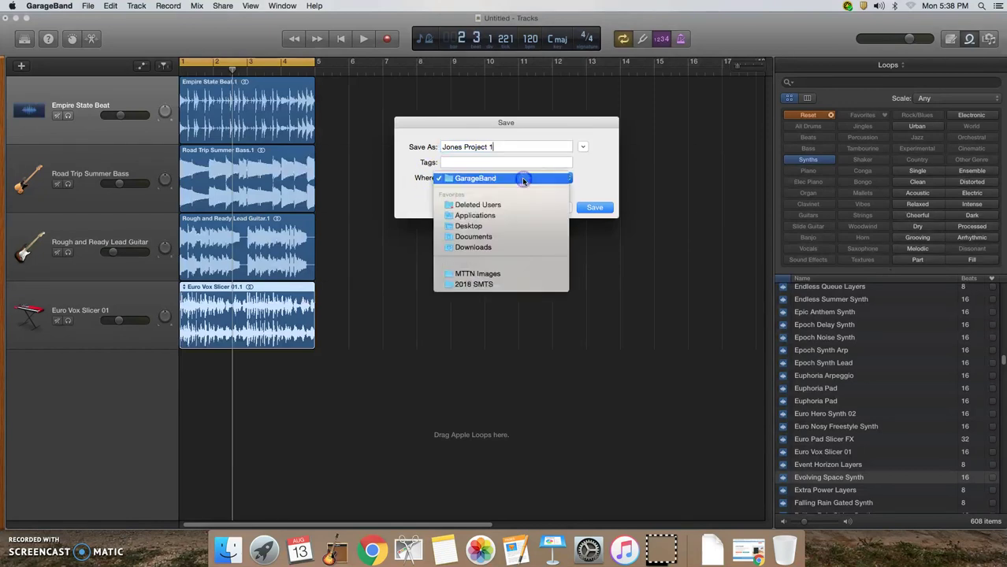
pyautogui.click(516, 226)
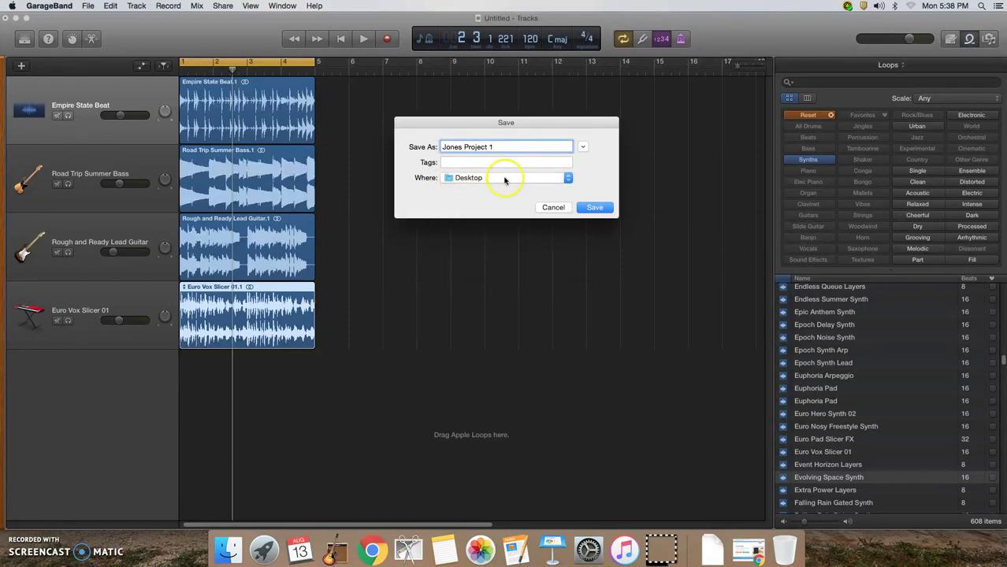
pyautogui.click(594, 208)
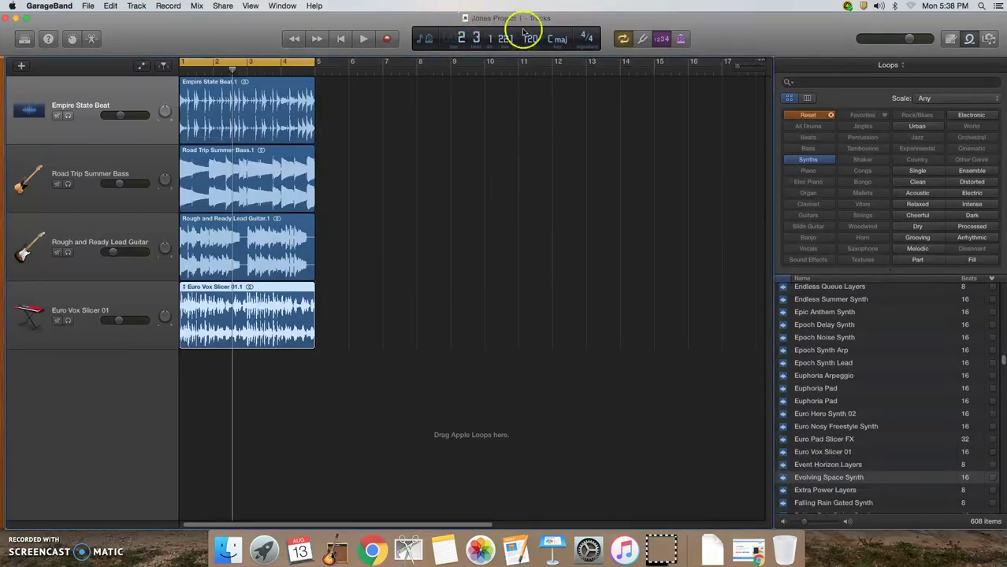
pyautogui.click(406, 119)
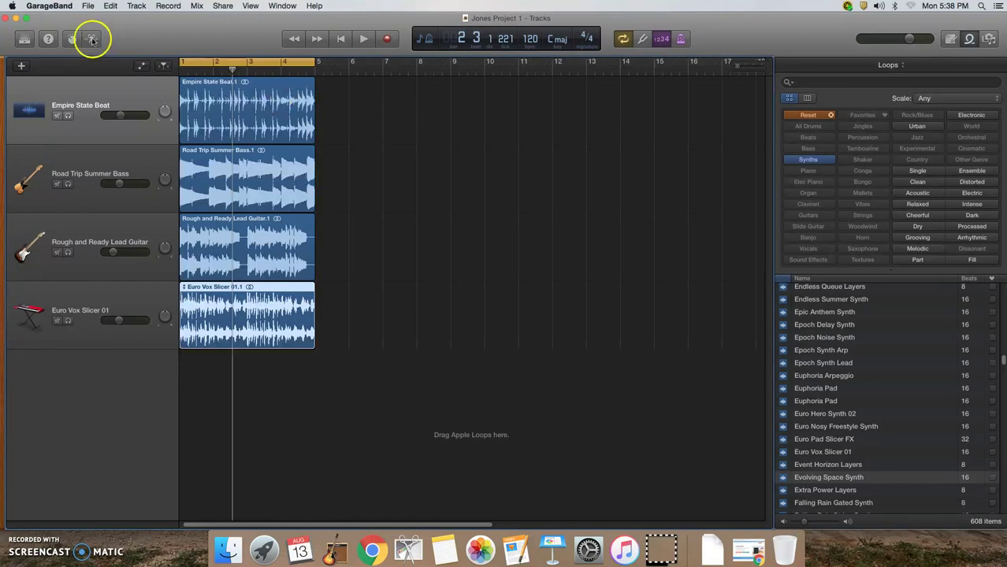
# Quit GarageBand and move the saved project file from the desktop's edge further inward
pyautogui.click(52, 7)
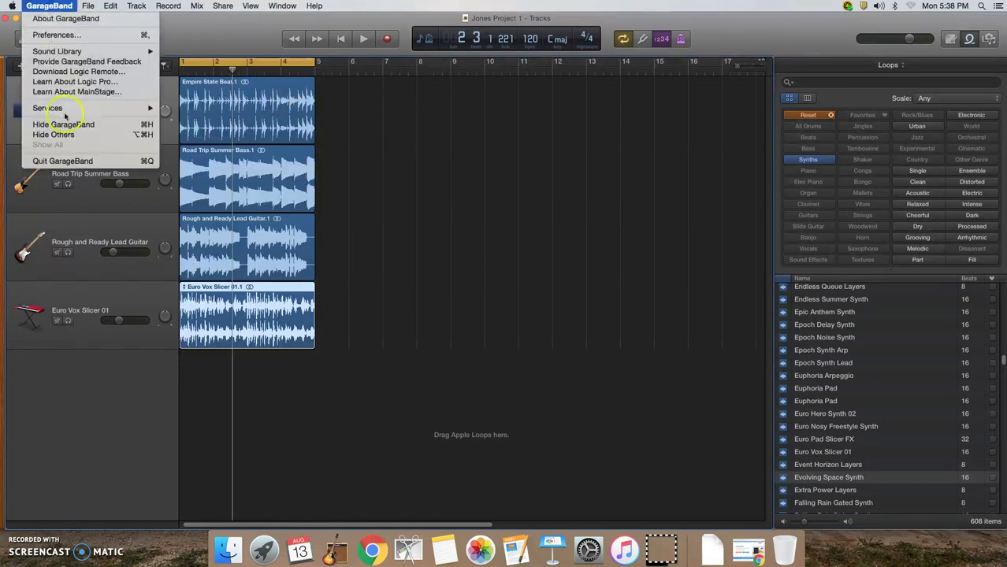
pyautogui.click(73, 162)
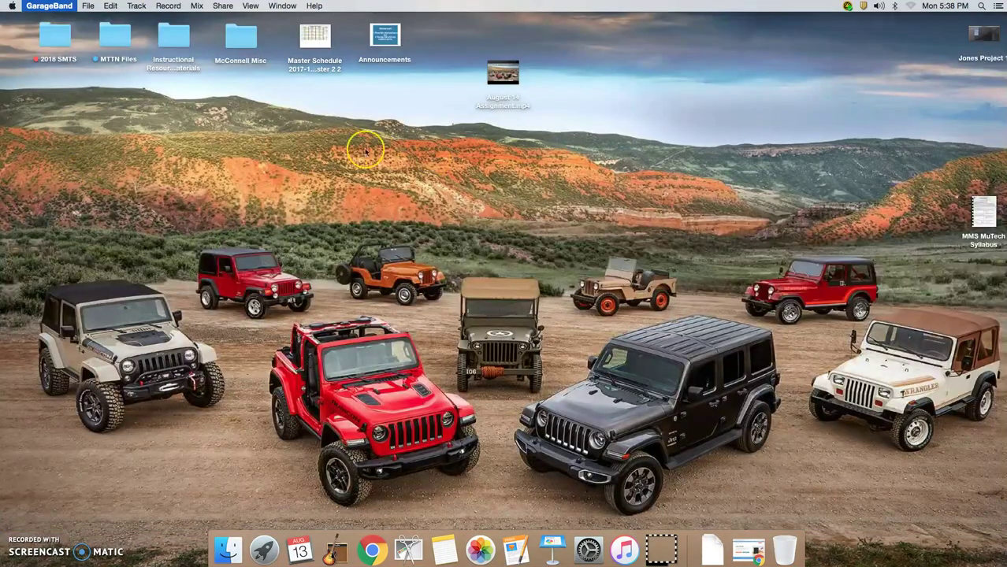
pyautogui.moveTo(982, 35); pyautogui.dragTo(840, 69)
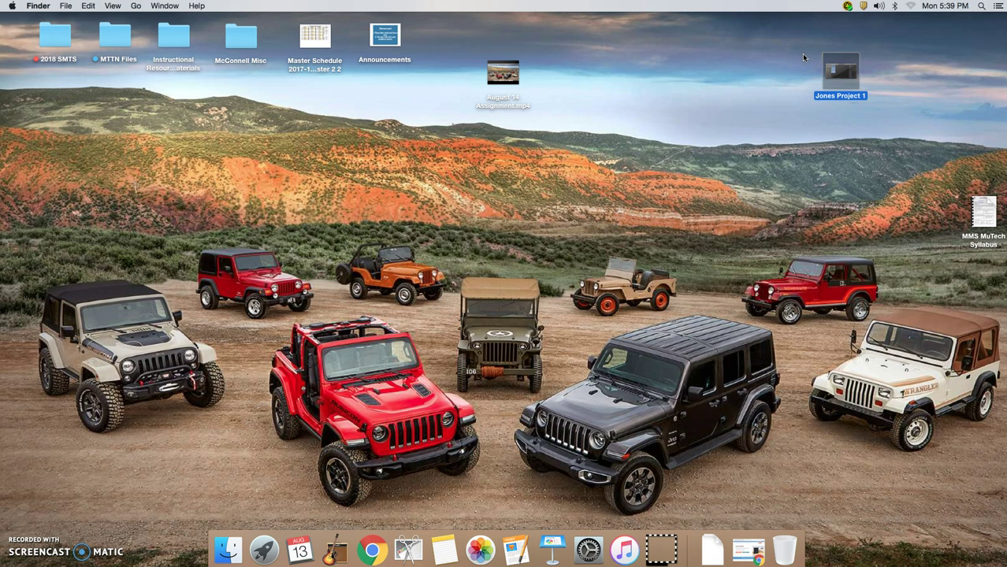
pyautogui.click(13, 6)
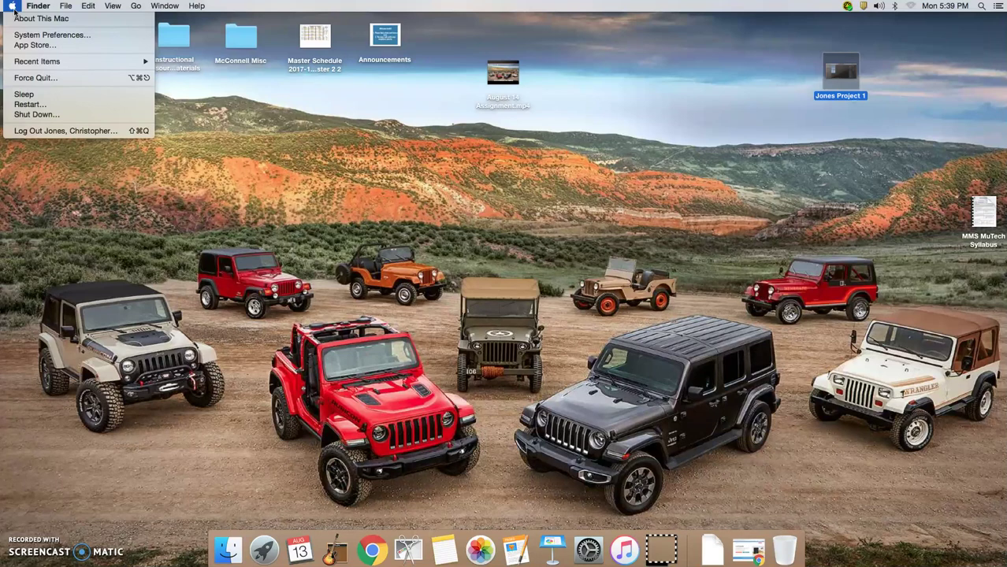
pyautogui.click(198, 184)
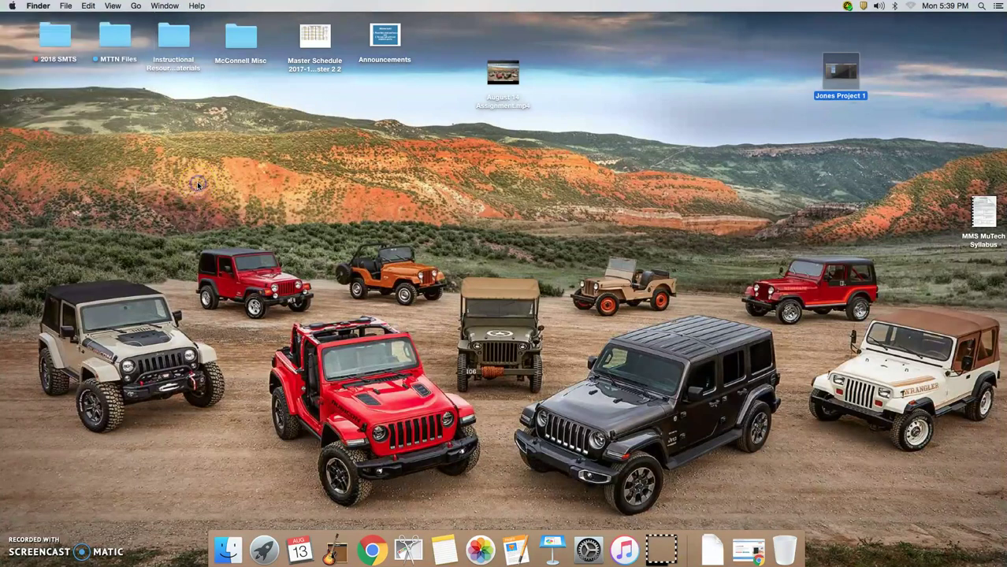